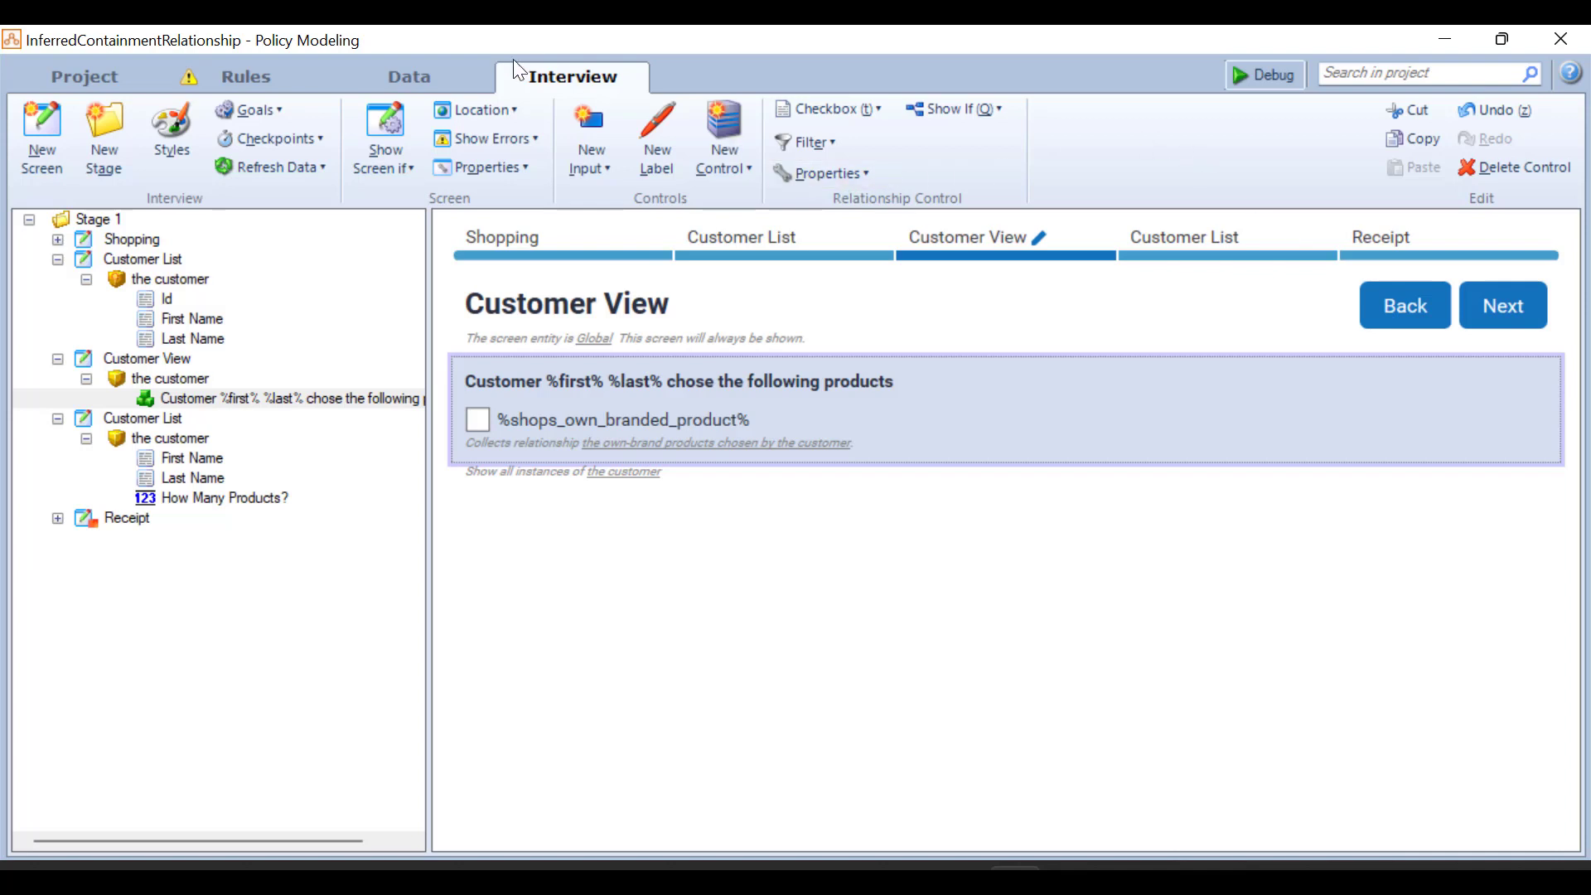
Examine the definition and reverse relationship of "the own-brand products chosen by the customer" in the data model
click(432, 79)
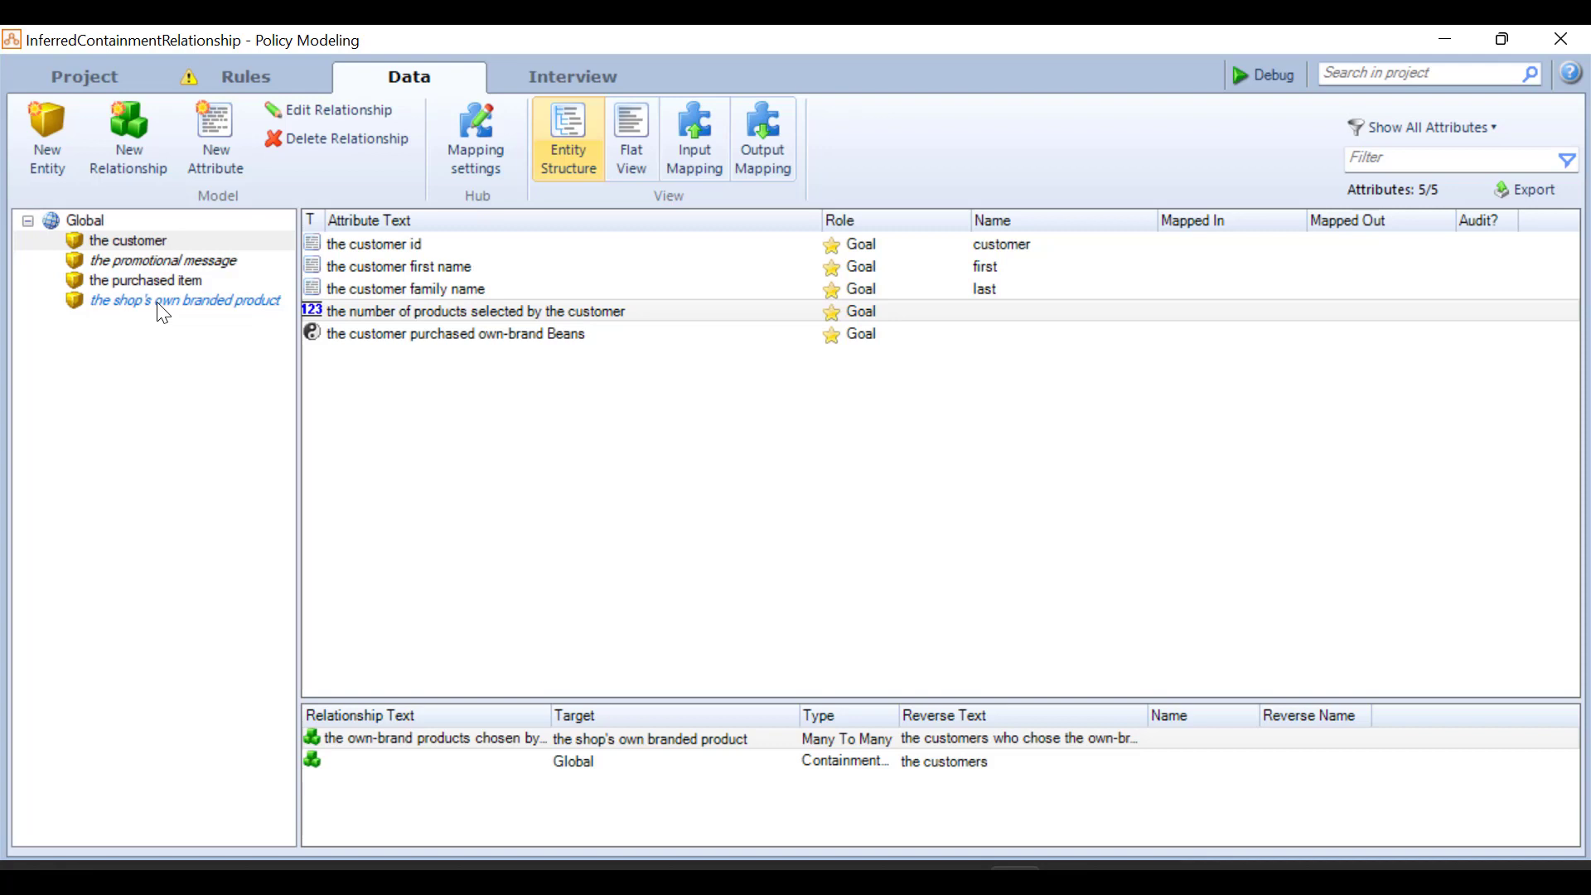
click(425, 741)
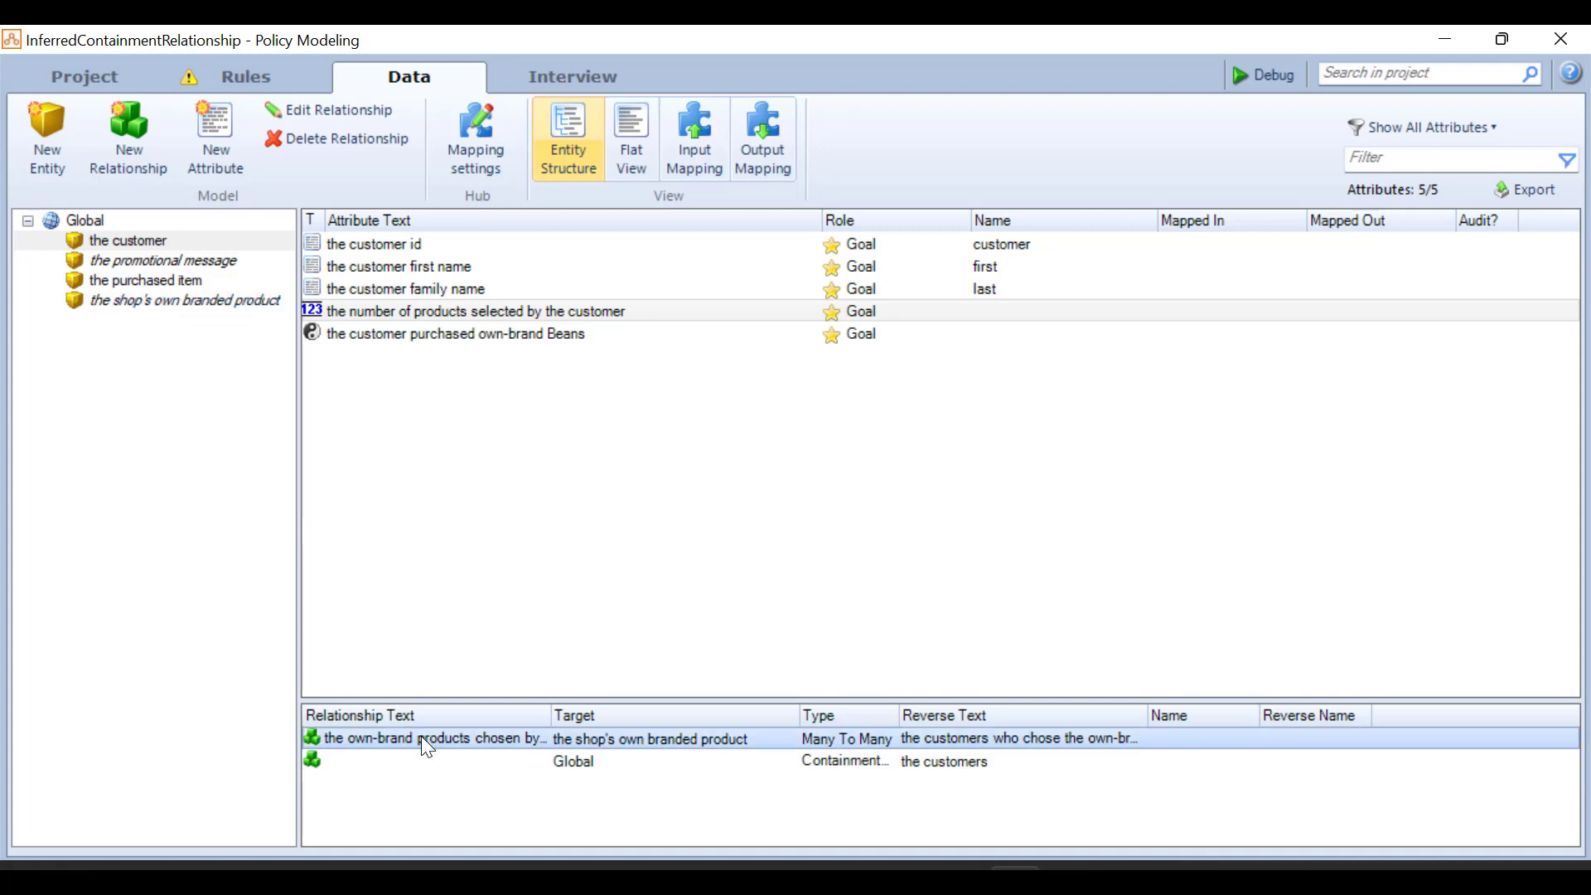
double_click(418, 737)
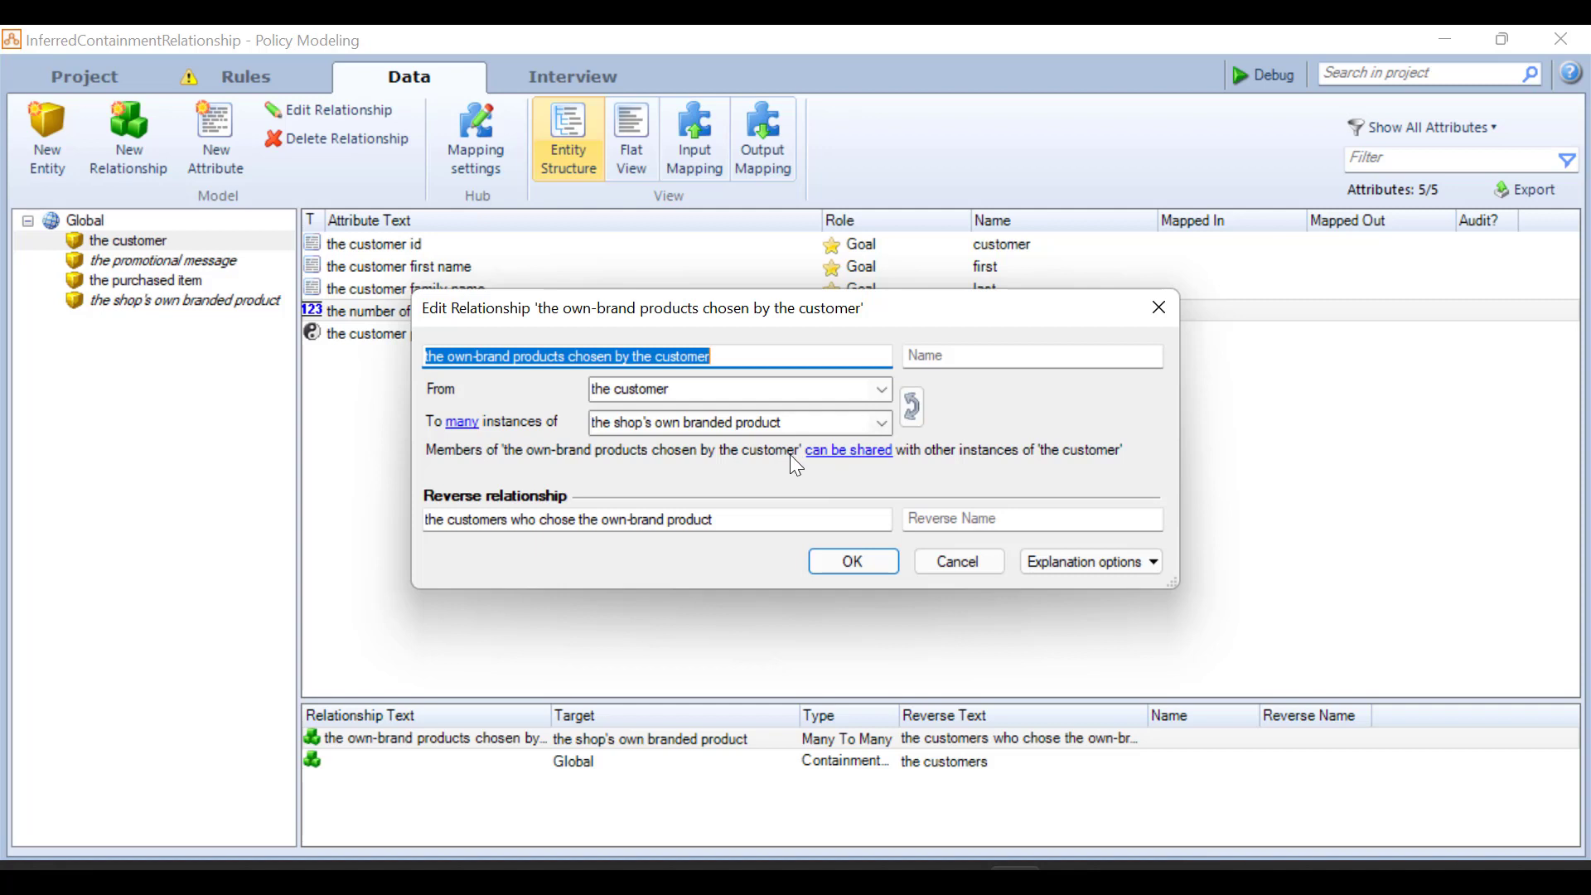
click(764, 353)
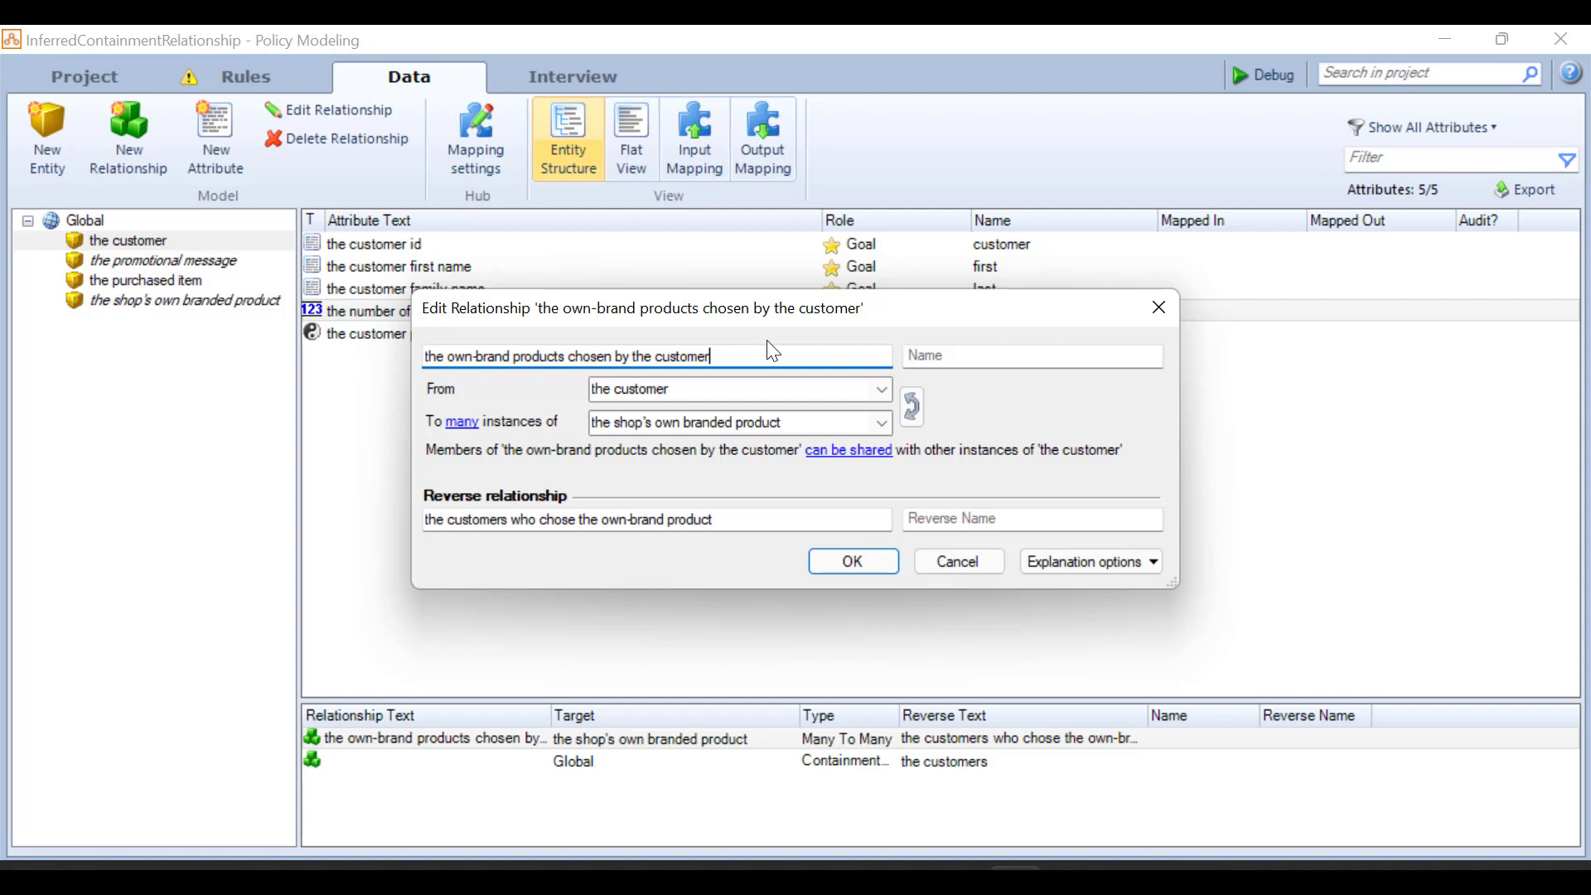
click(728, 519)
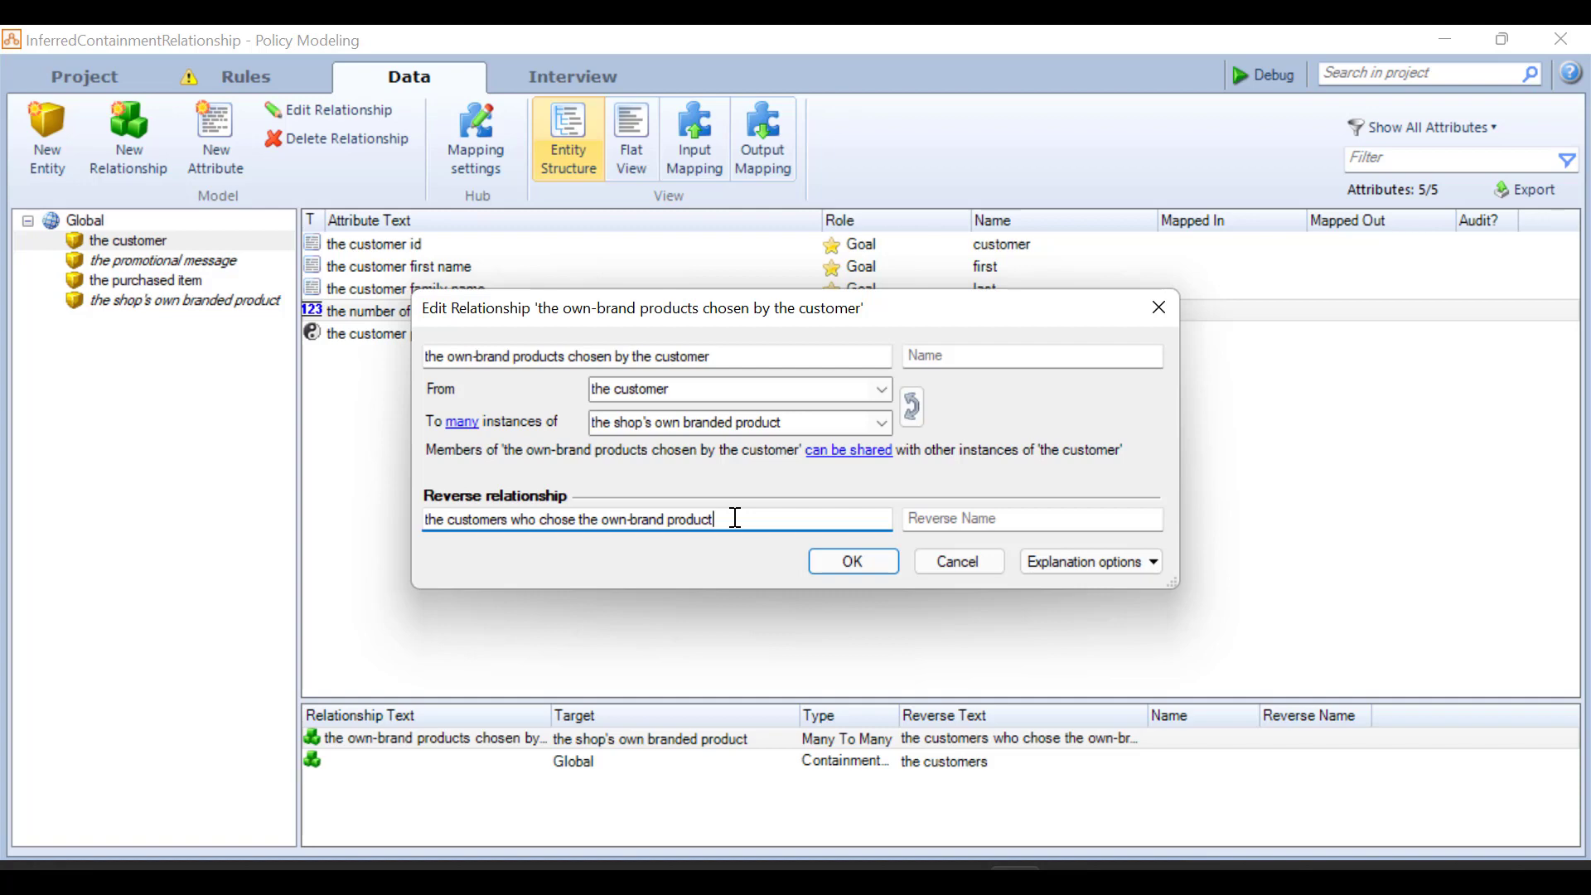
click(860, 566)
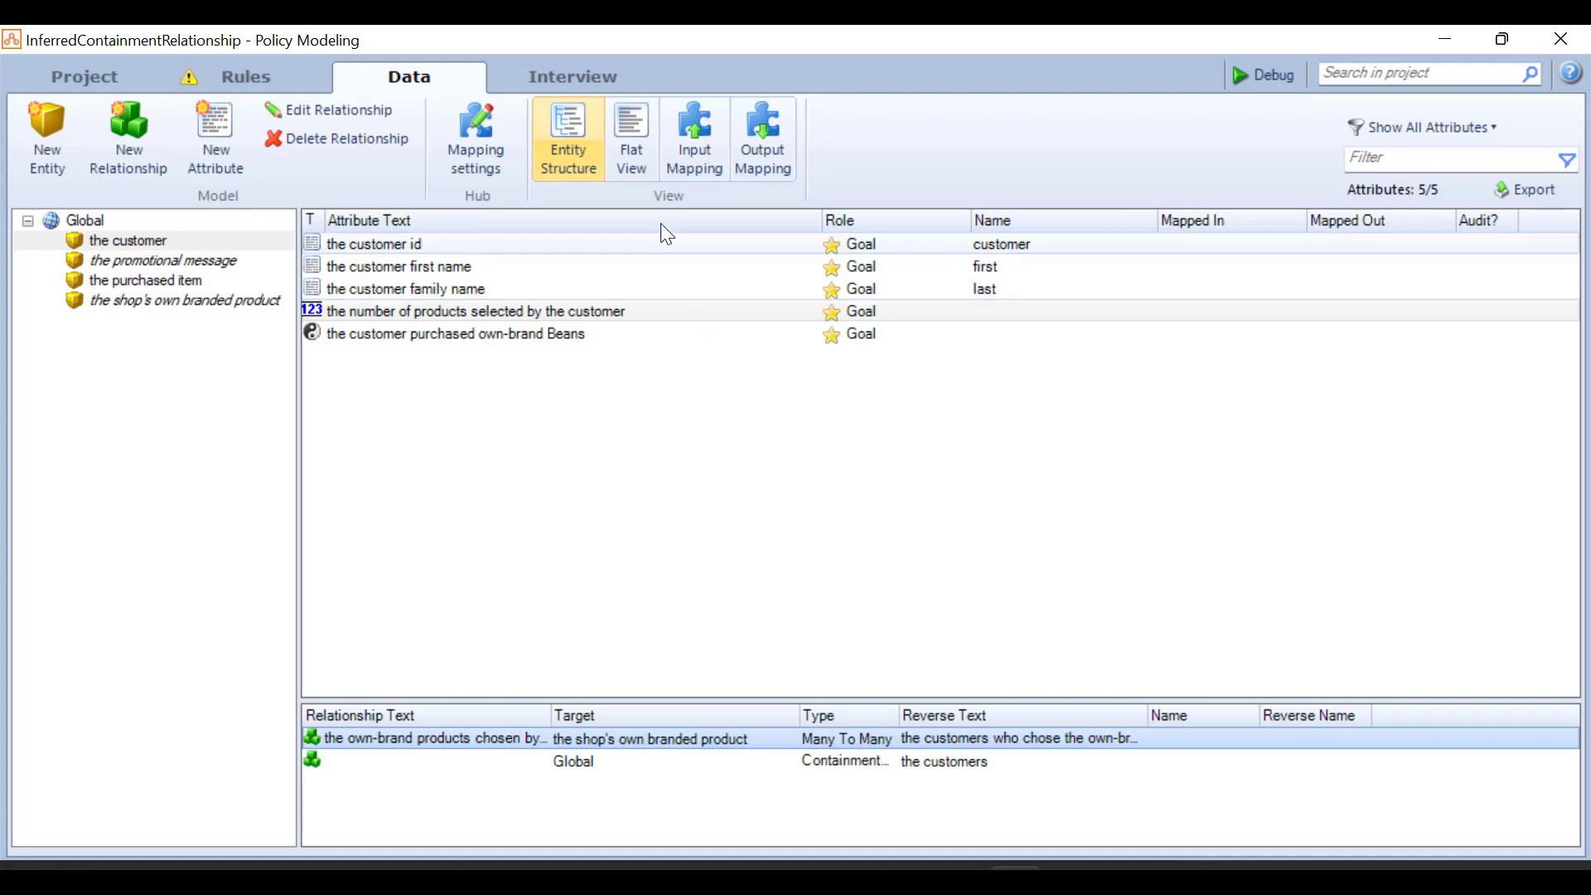
Browse all attributes and relationships available as new inputs for the interview's Customer View screen
click(562, 76)
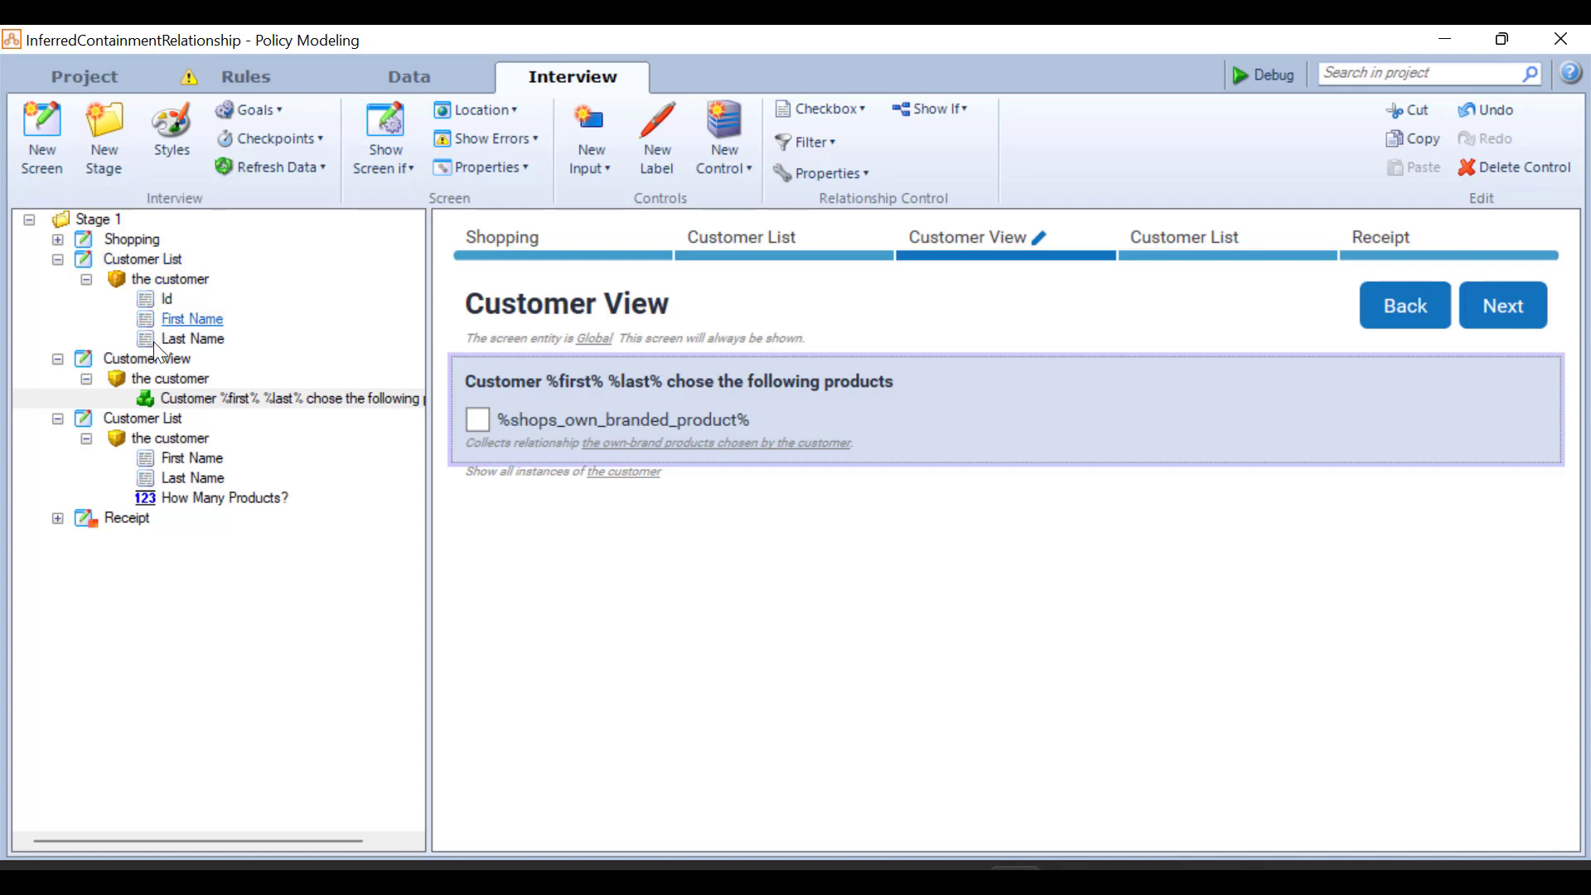
click(142, 363)
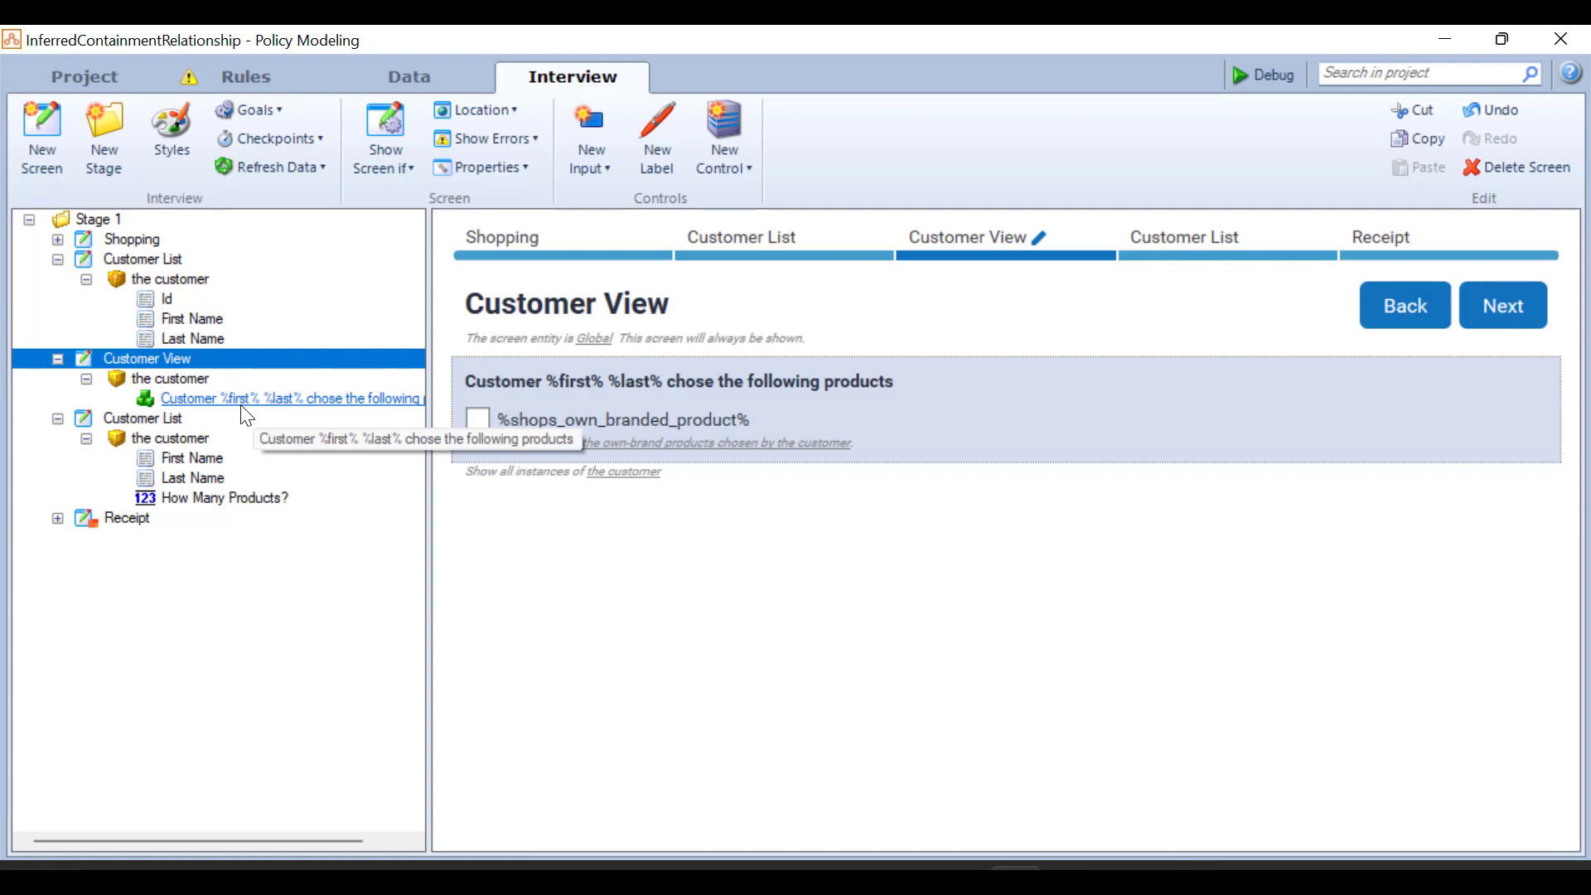
click(585, 157)
click(560, 208)
scroll(460, 345, down, 3)
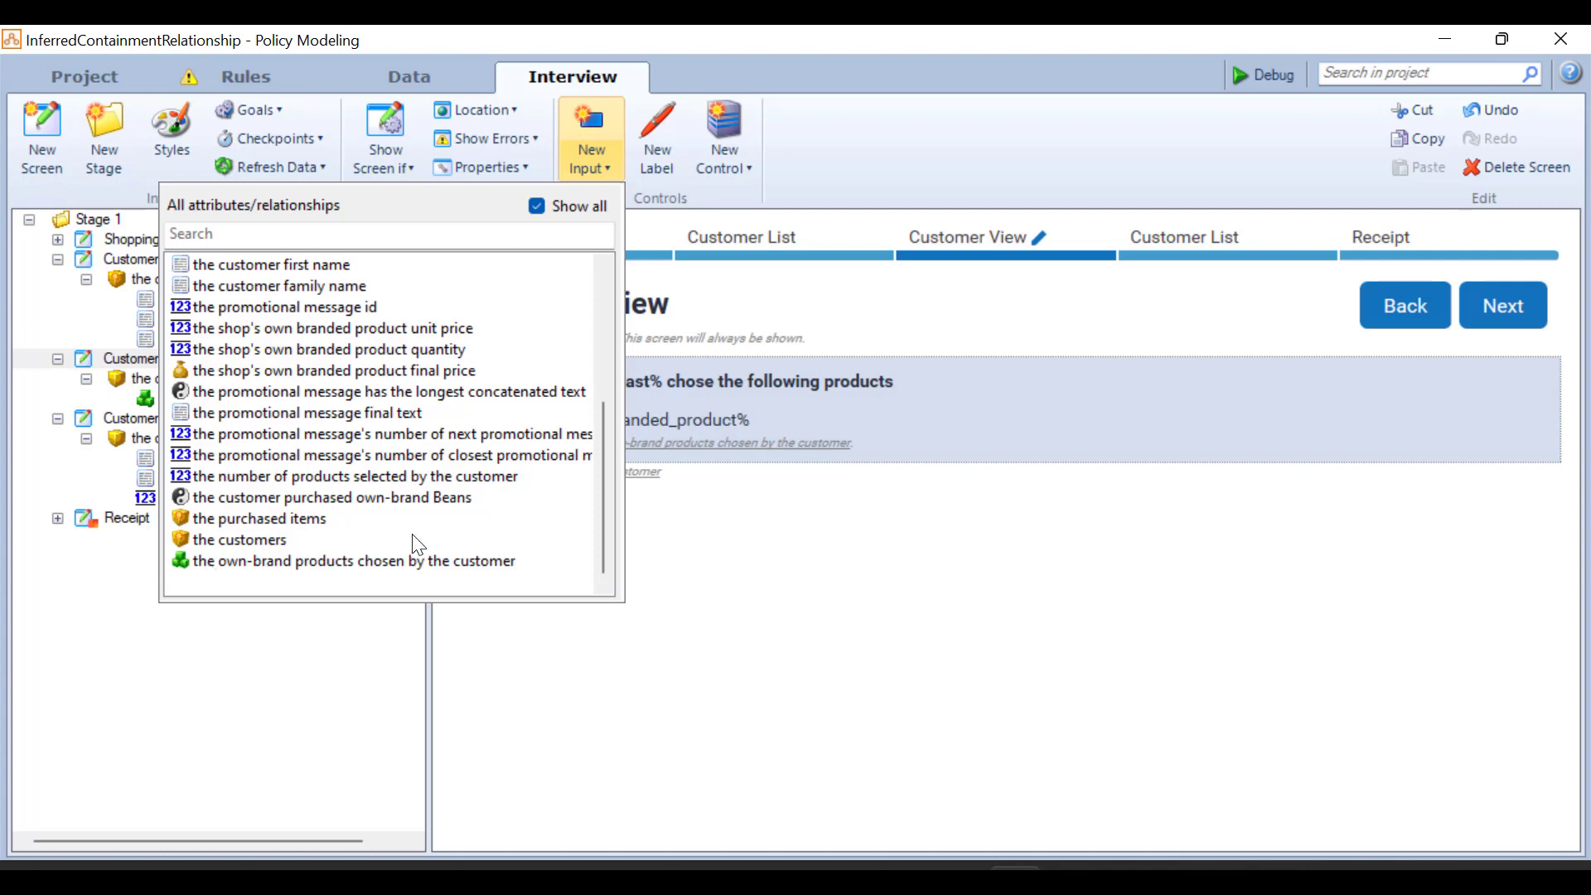
click(858, 563)
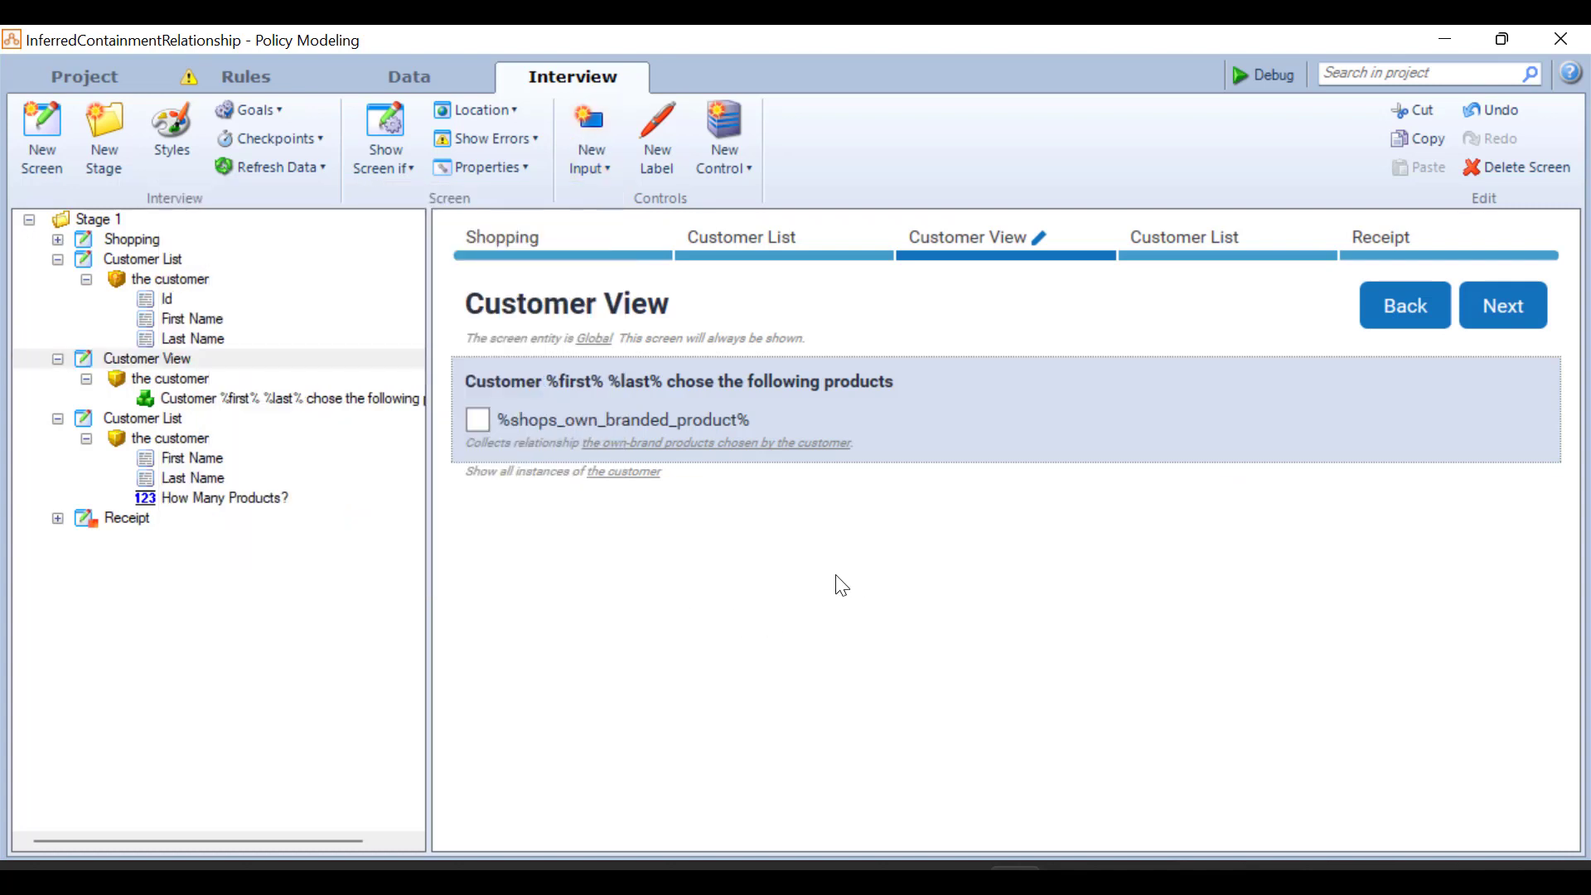
Examine the customer container and its product relationship control on Customer View, including the control's display type options
click(201, 377)
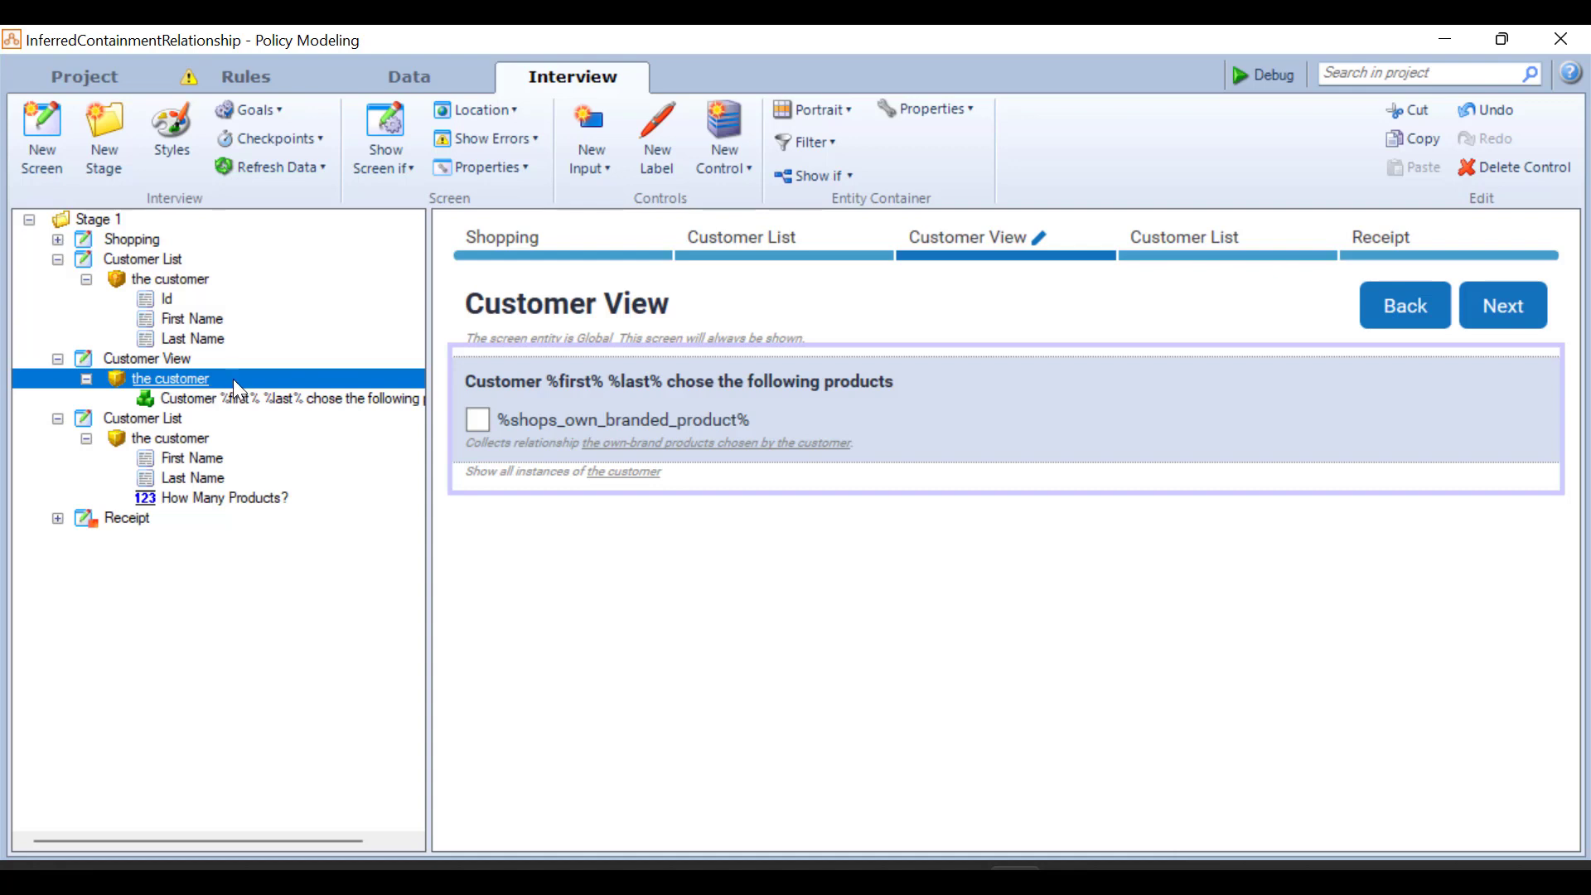
click(253, 399)
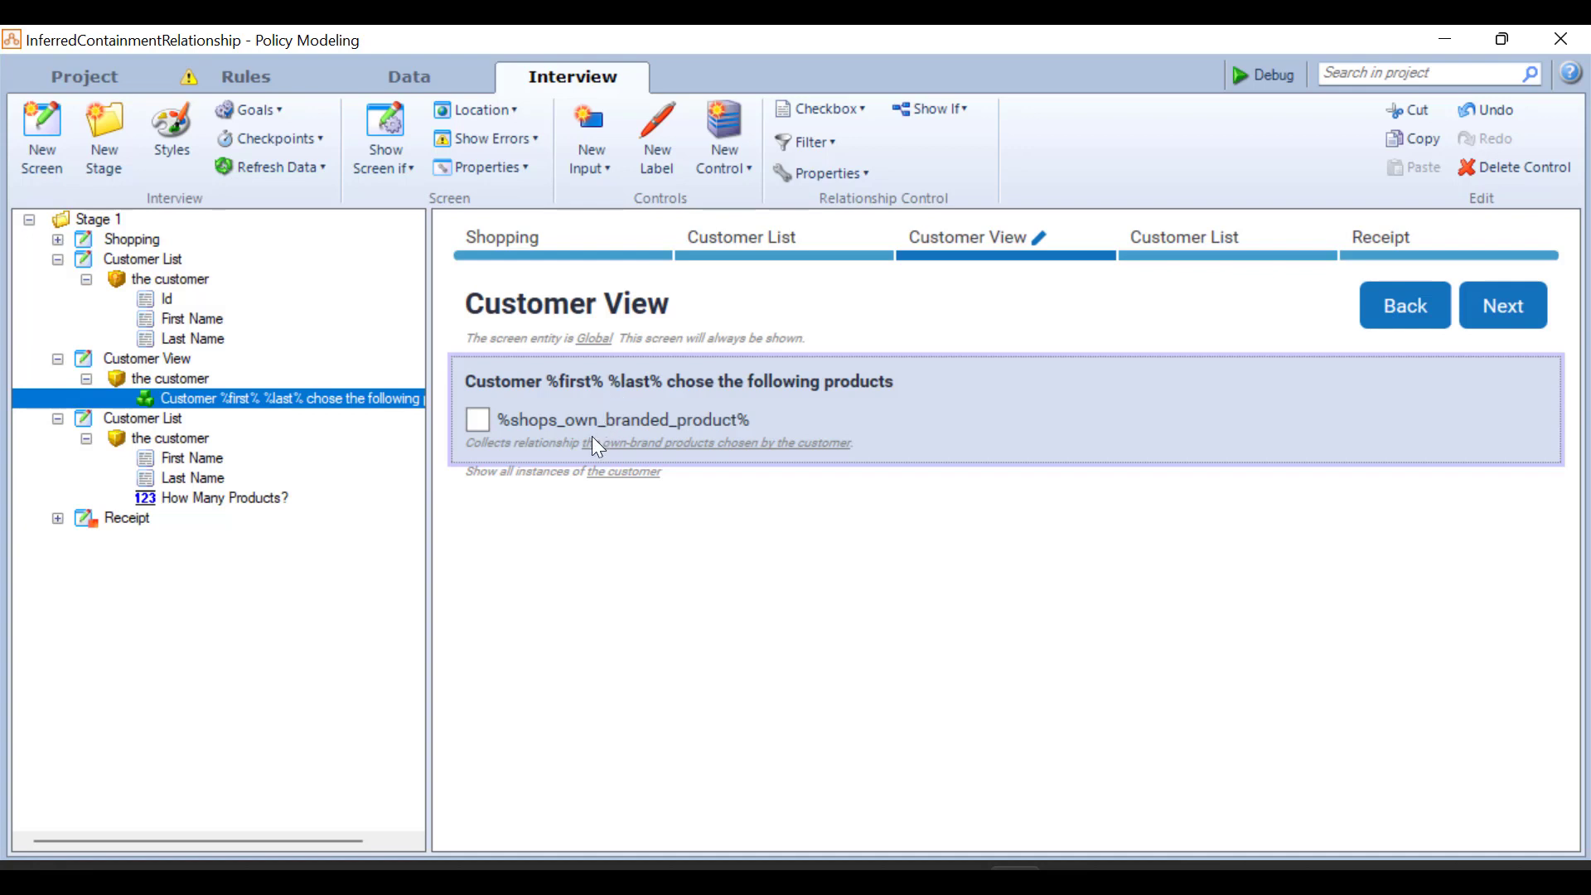
click(560, 433)
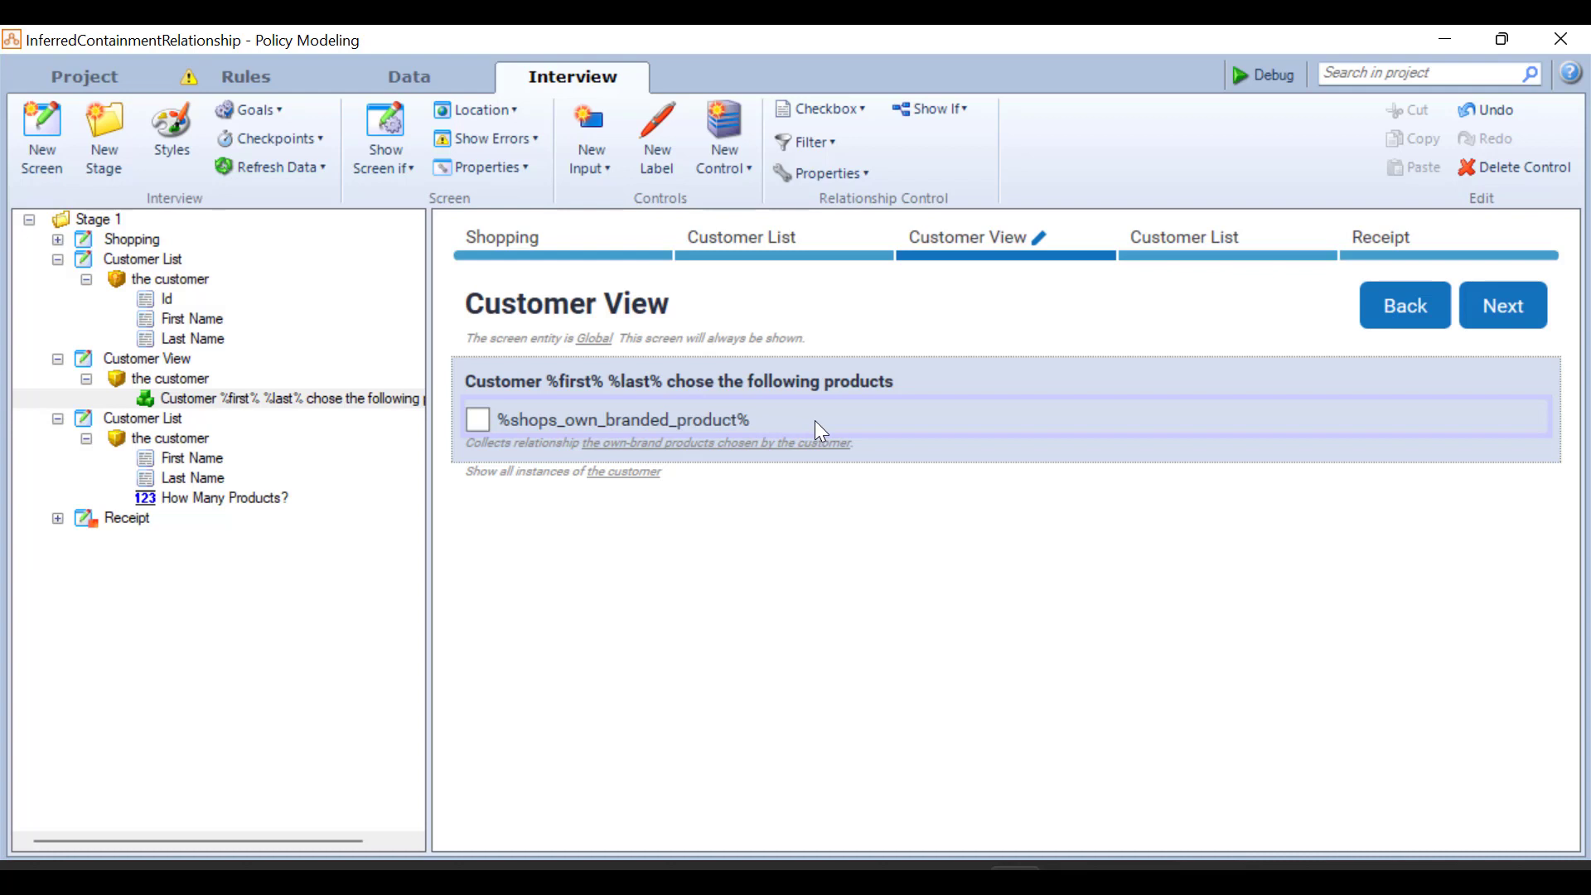
click(868, 115)
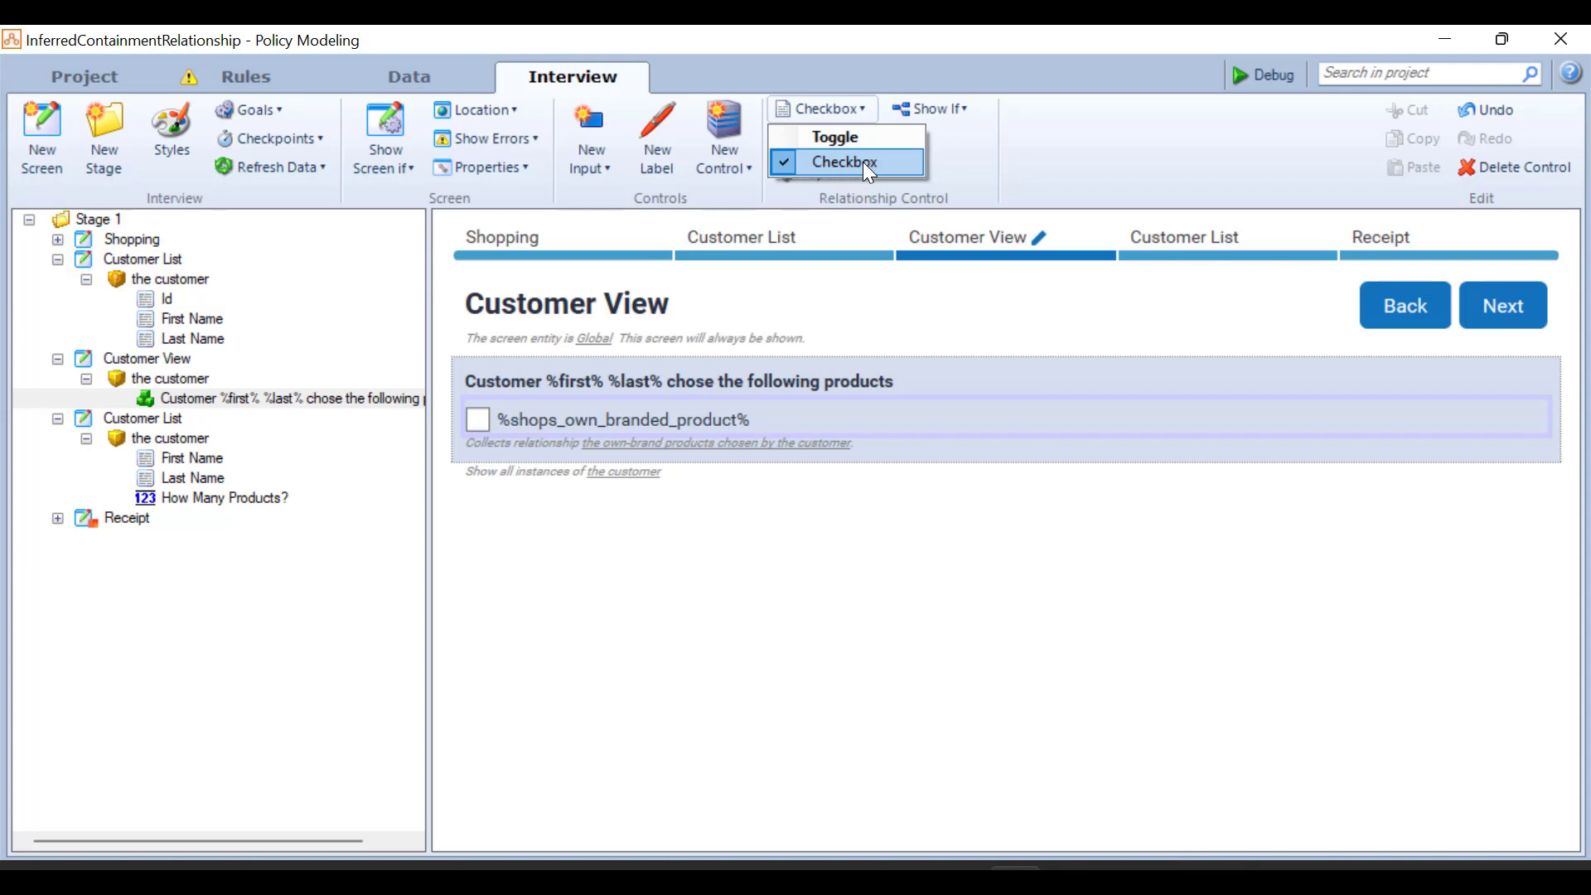
click(721, 589)
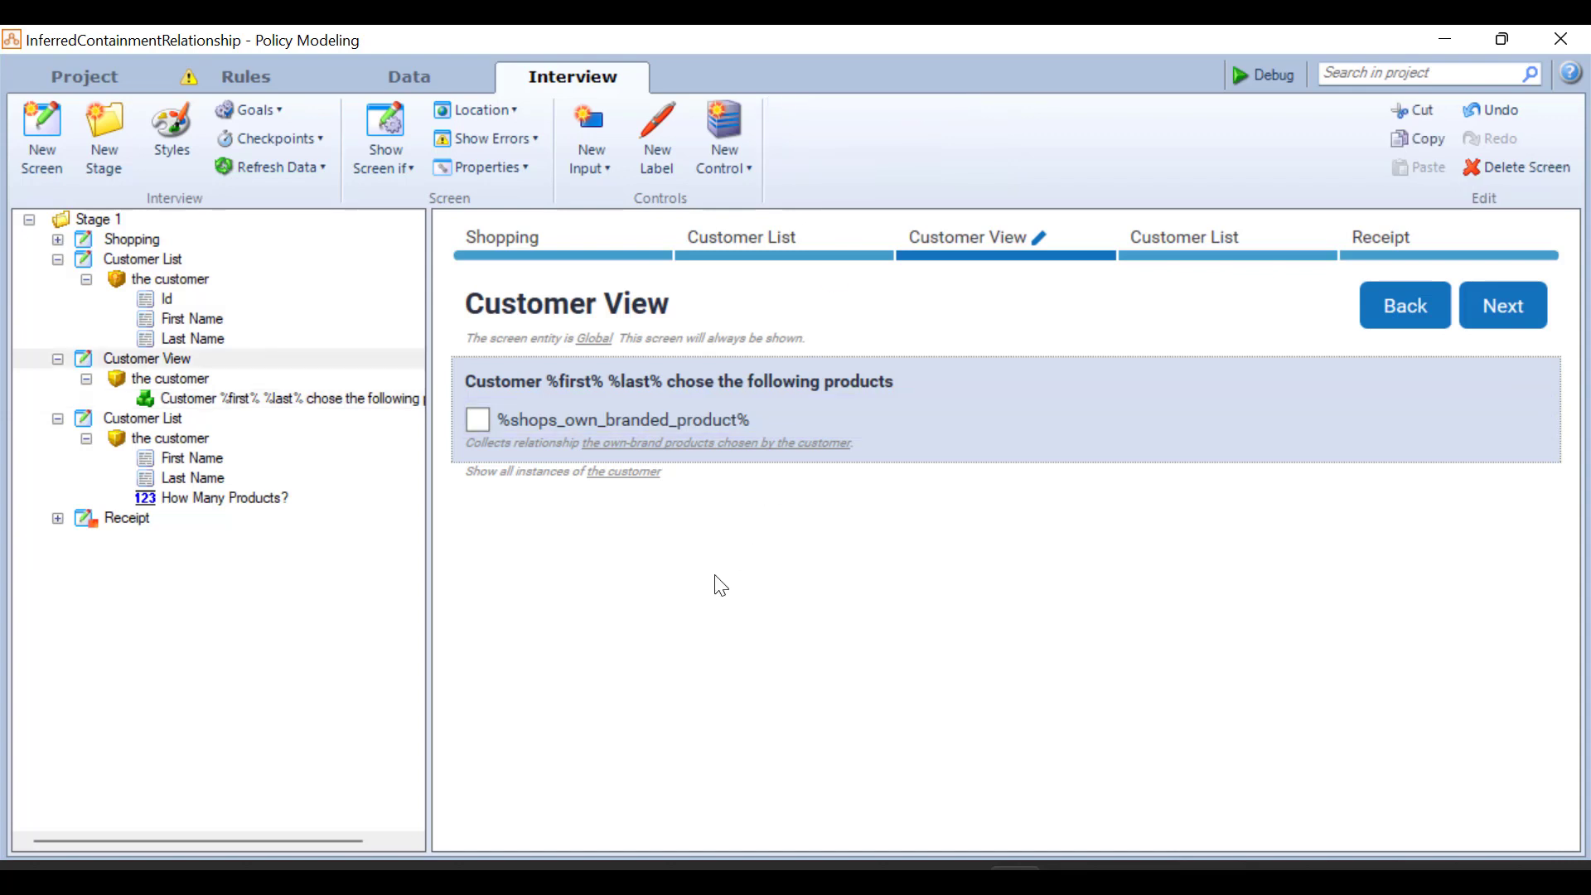
Start debugging the project and reset the interview session
click(1240, 76)
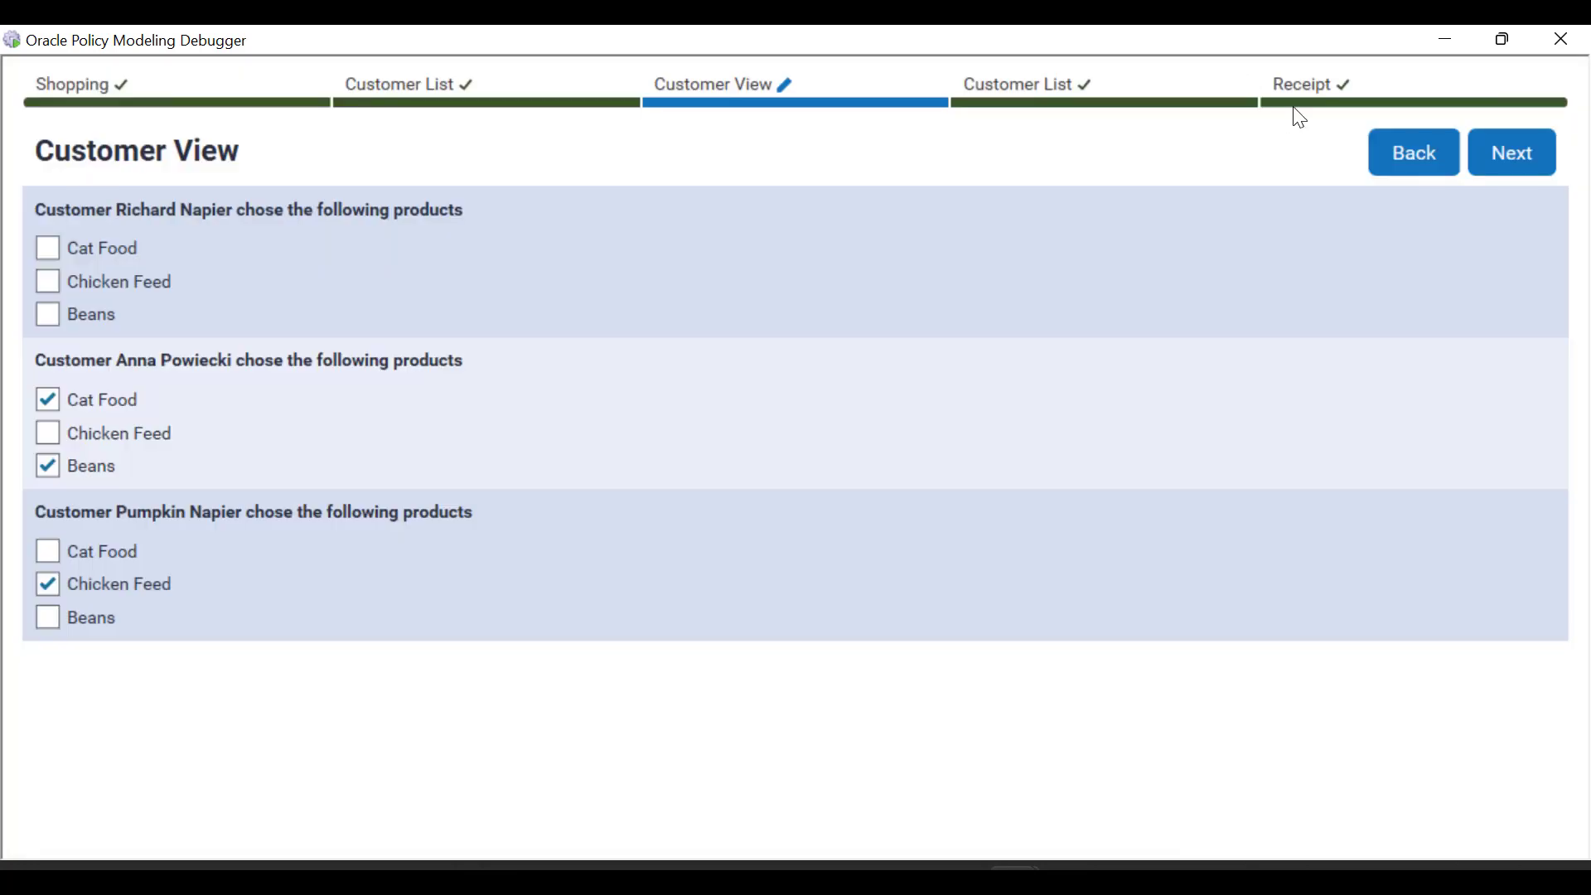
click(1284, 79)
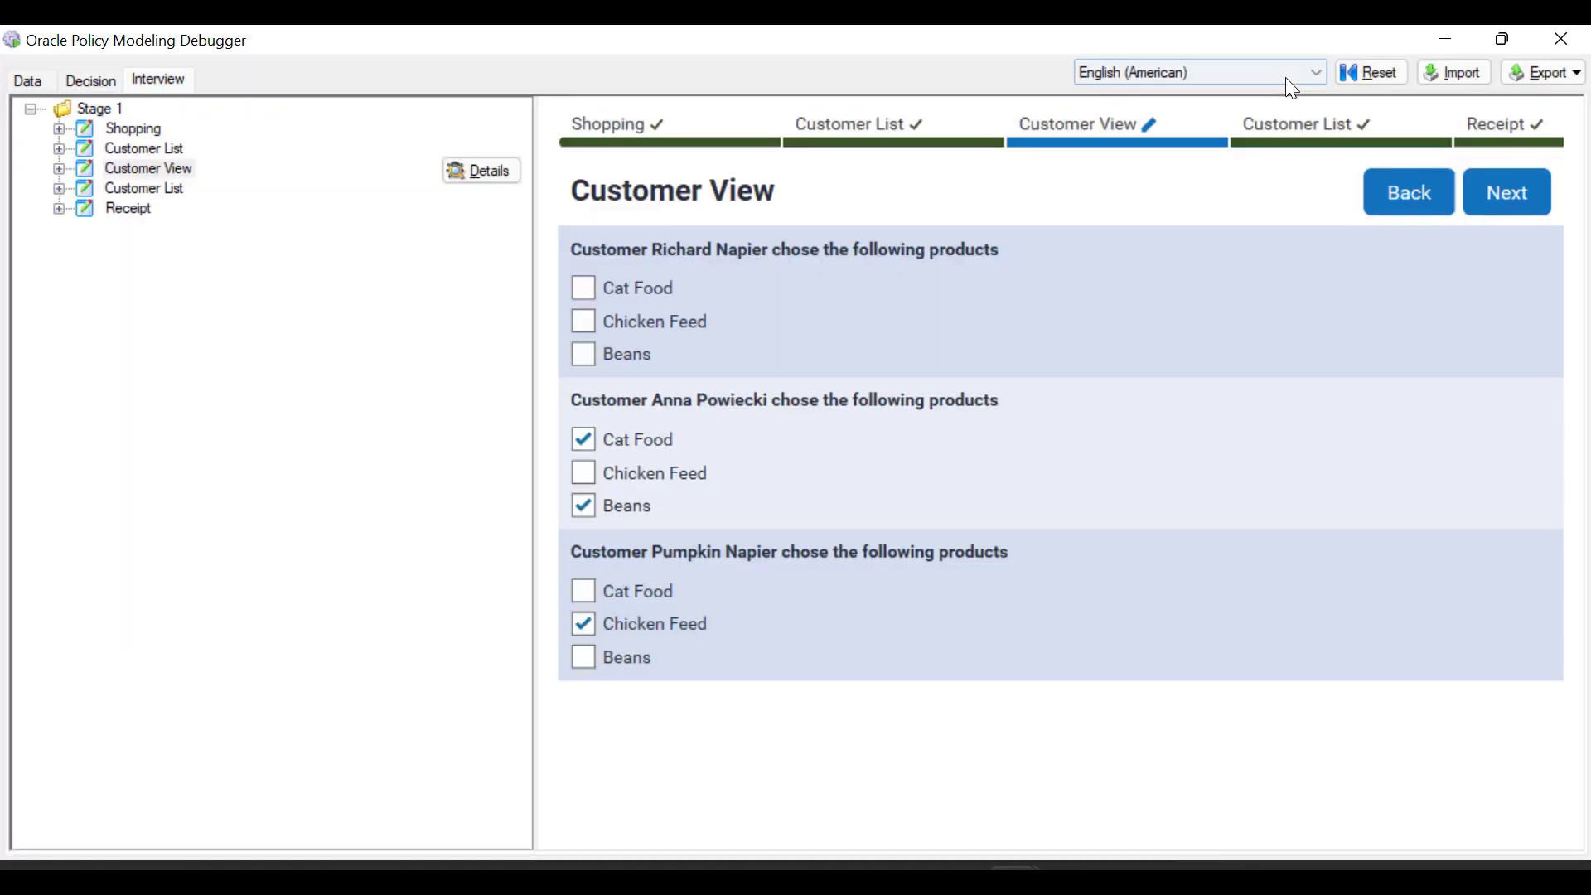
click(1388, 80)
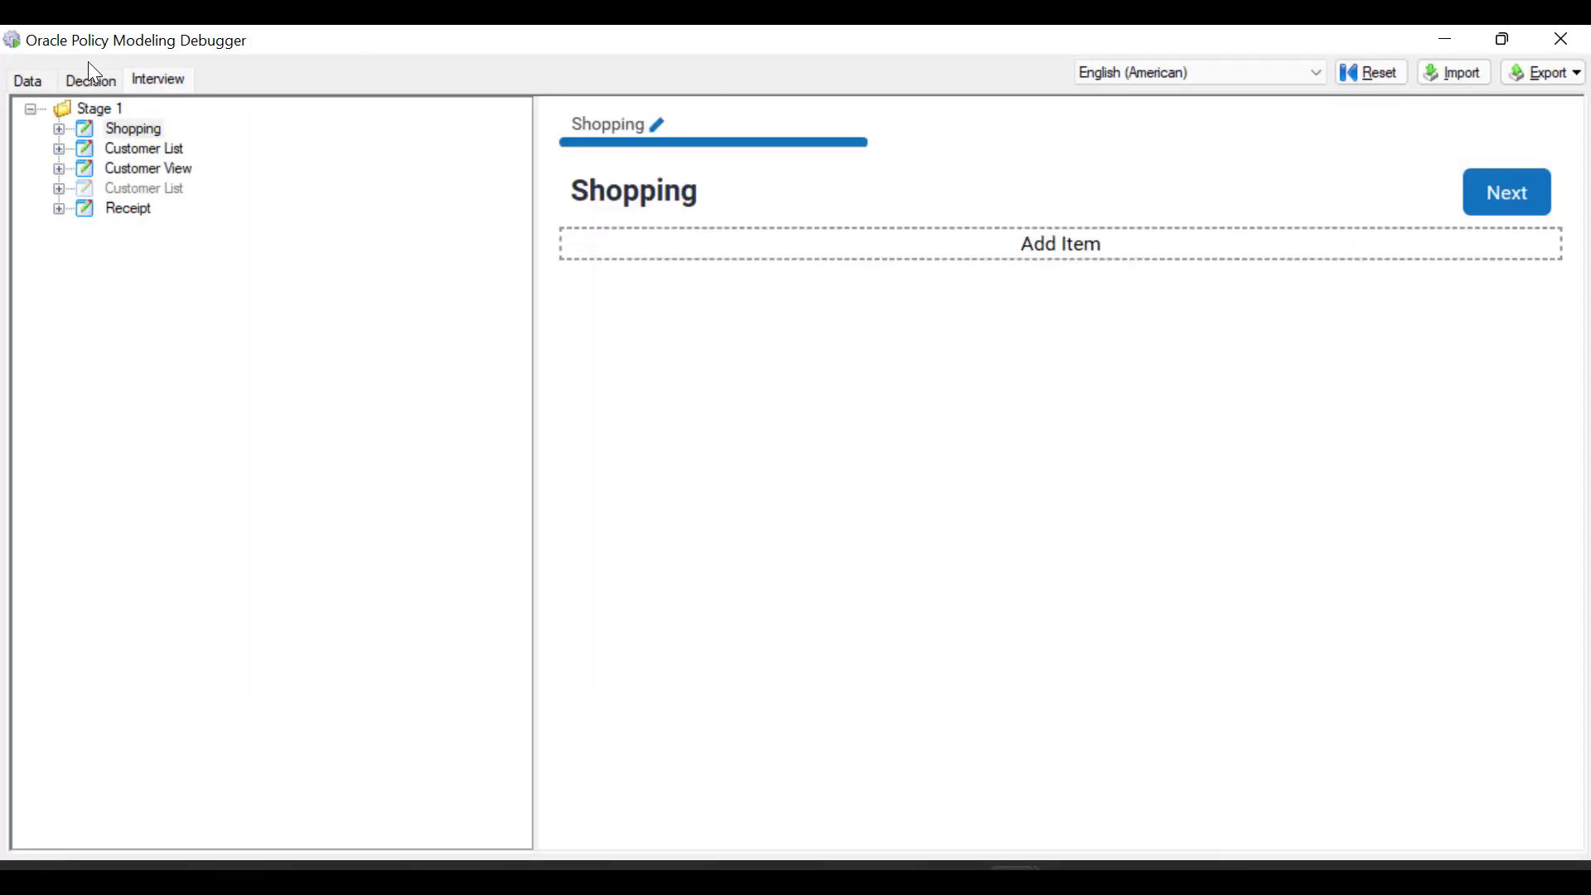
Add two customers on the first Customer List screen and enter an id for each of them
click(157, 151)
click(1020, 249)
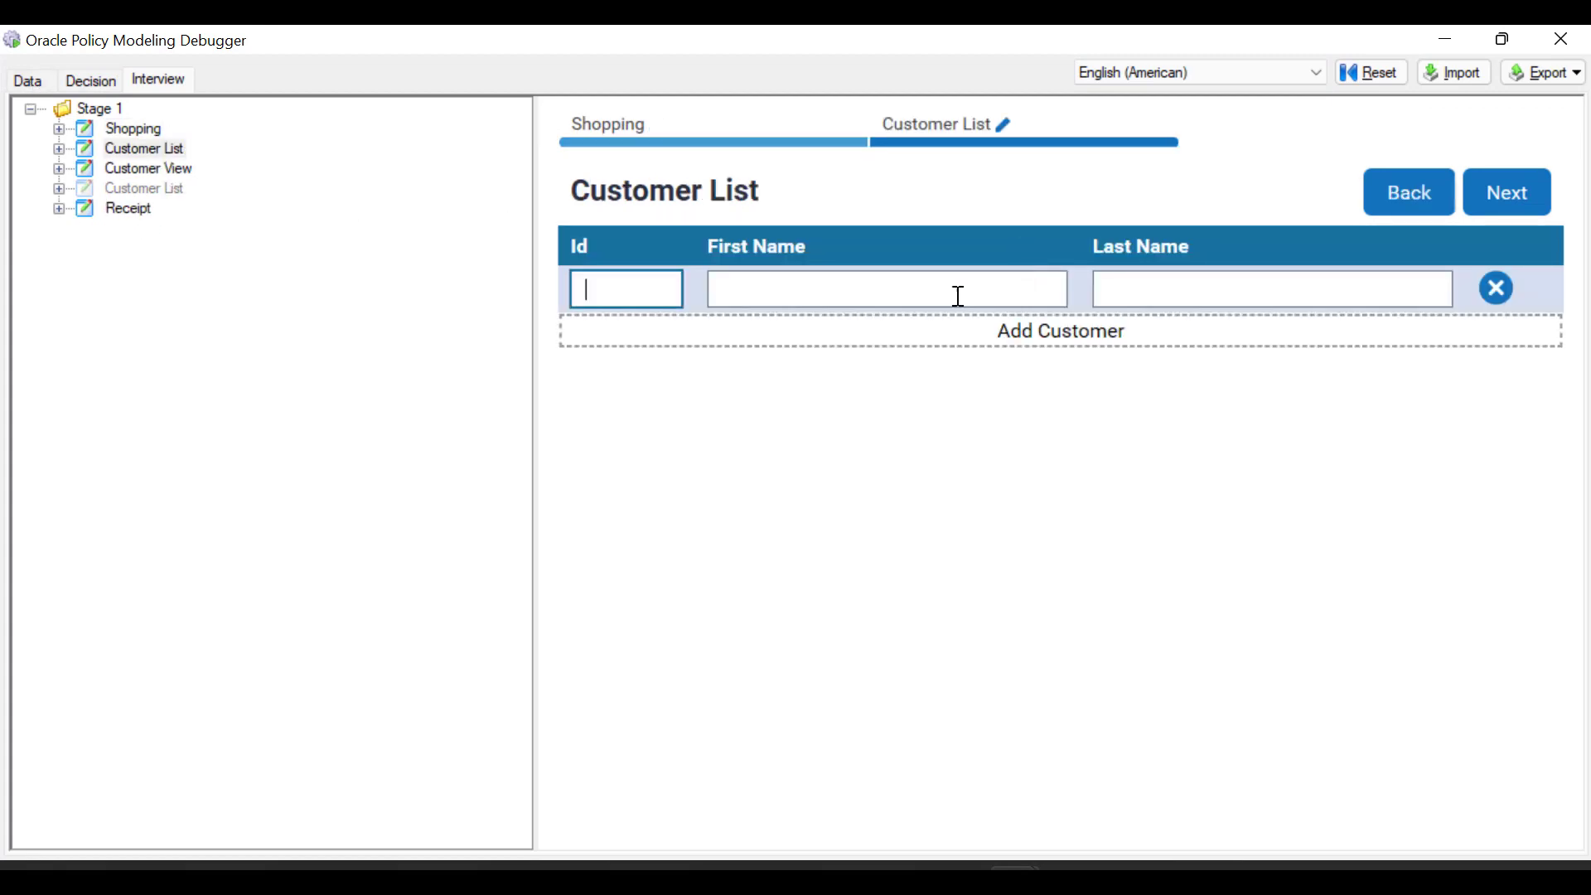
click(795, 342)
text(1)
click(628, 340)
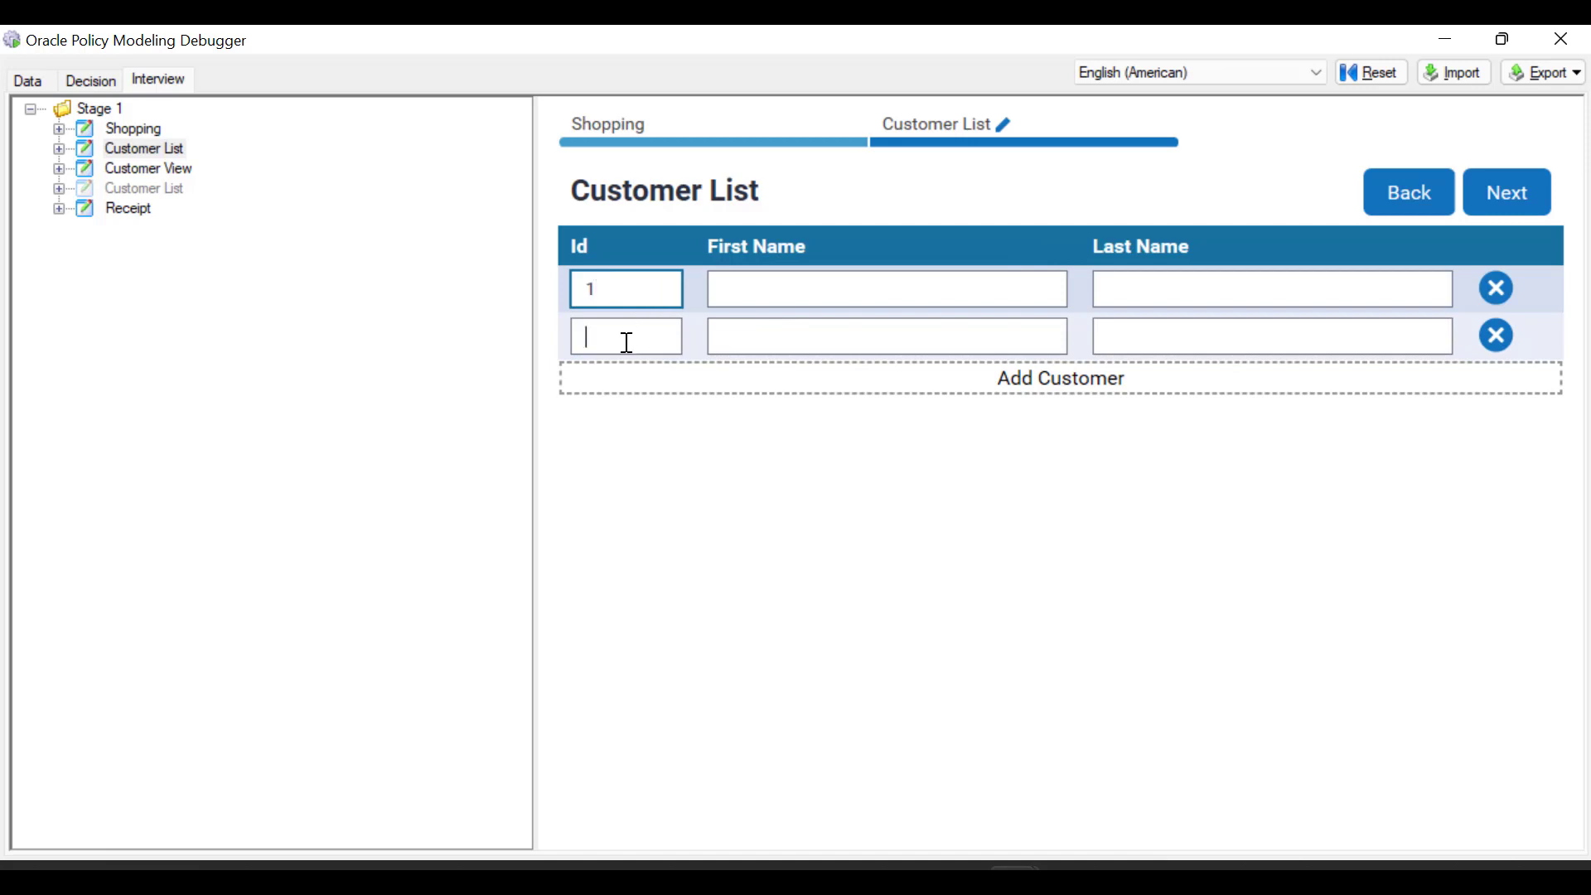
text(2)
click(820, 290)
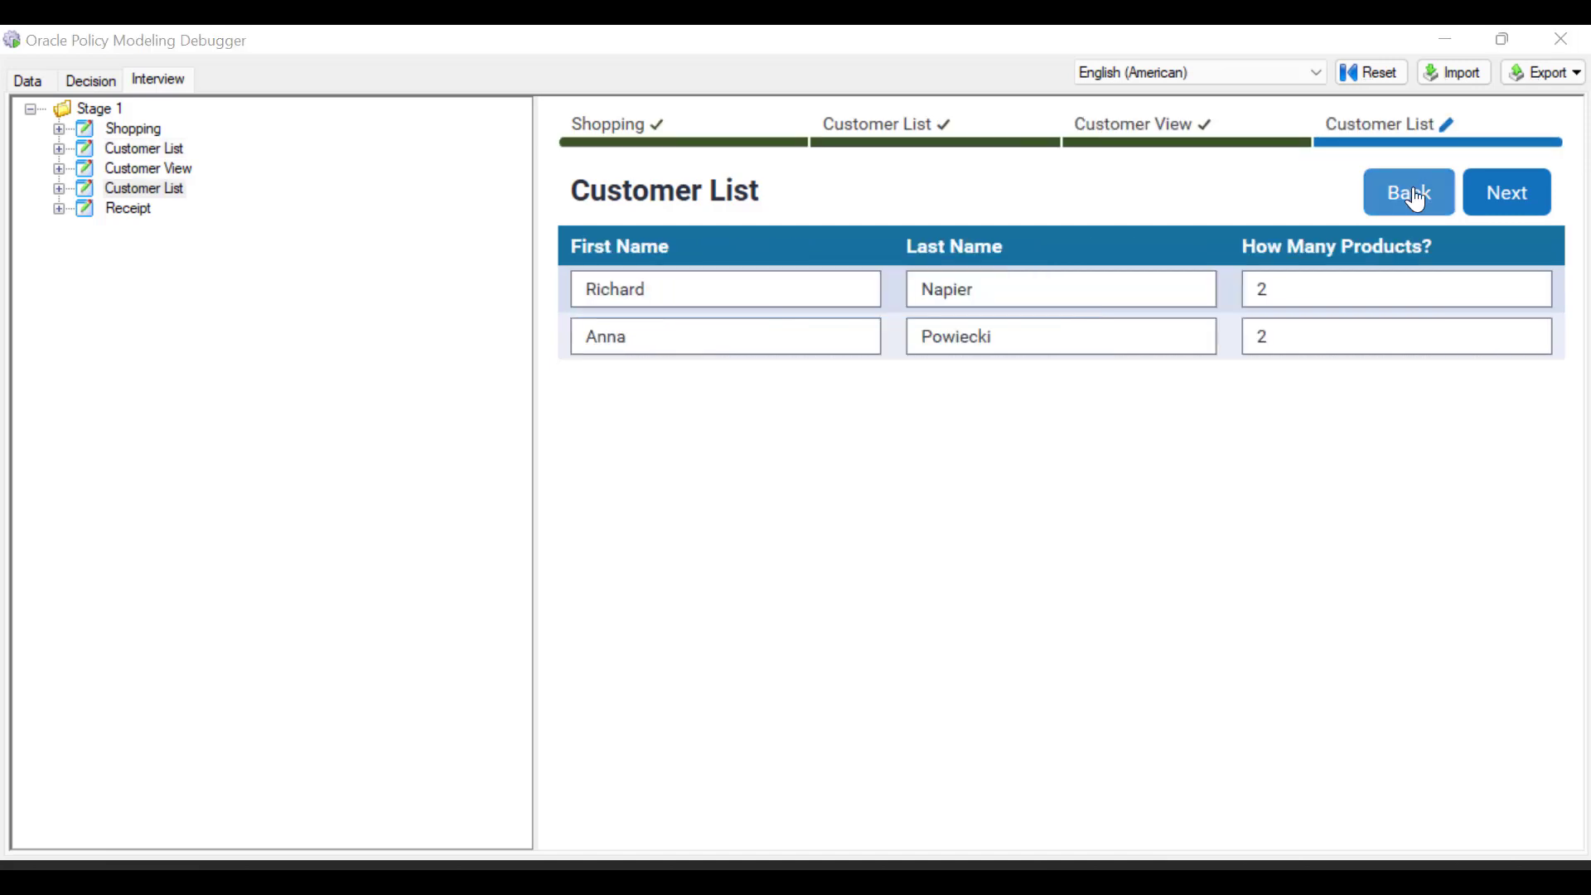
Review both customers' product choices on the Customer View screen and the InstanceCount rule in the Word document
click(1413, 197)
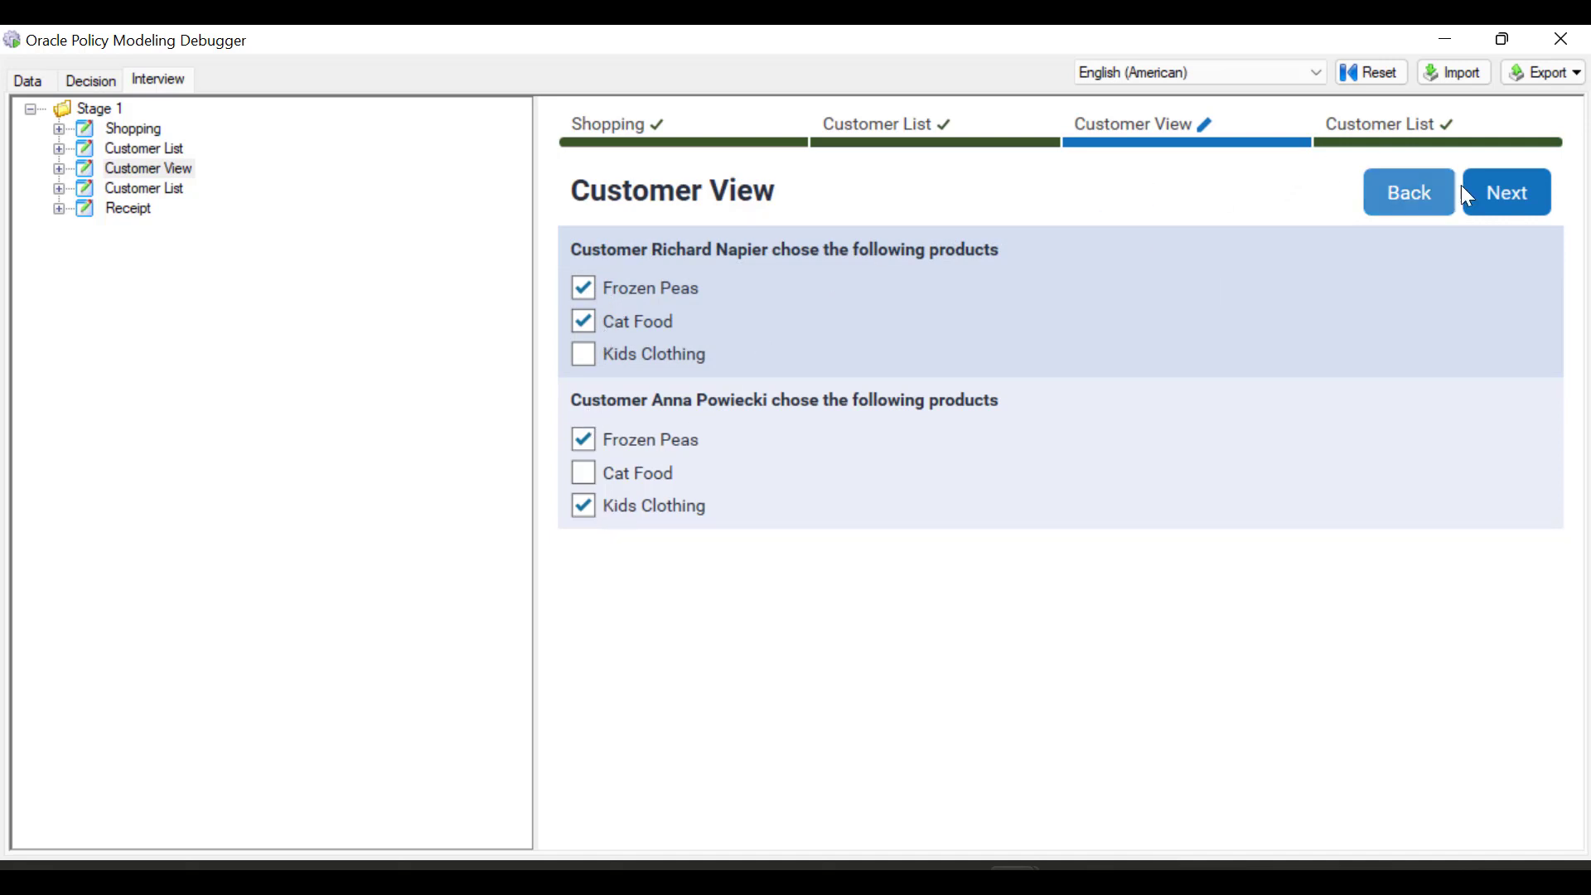
click(1488, 202)
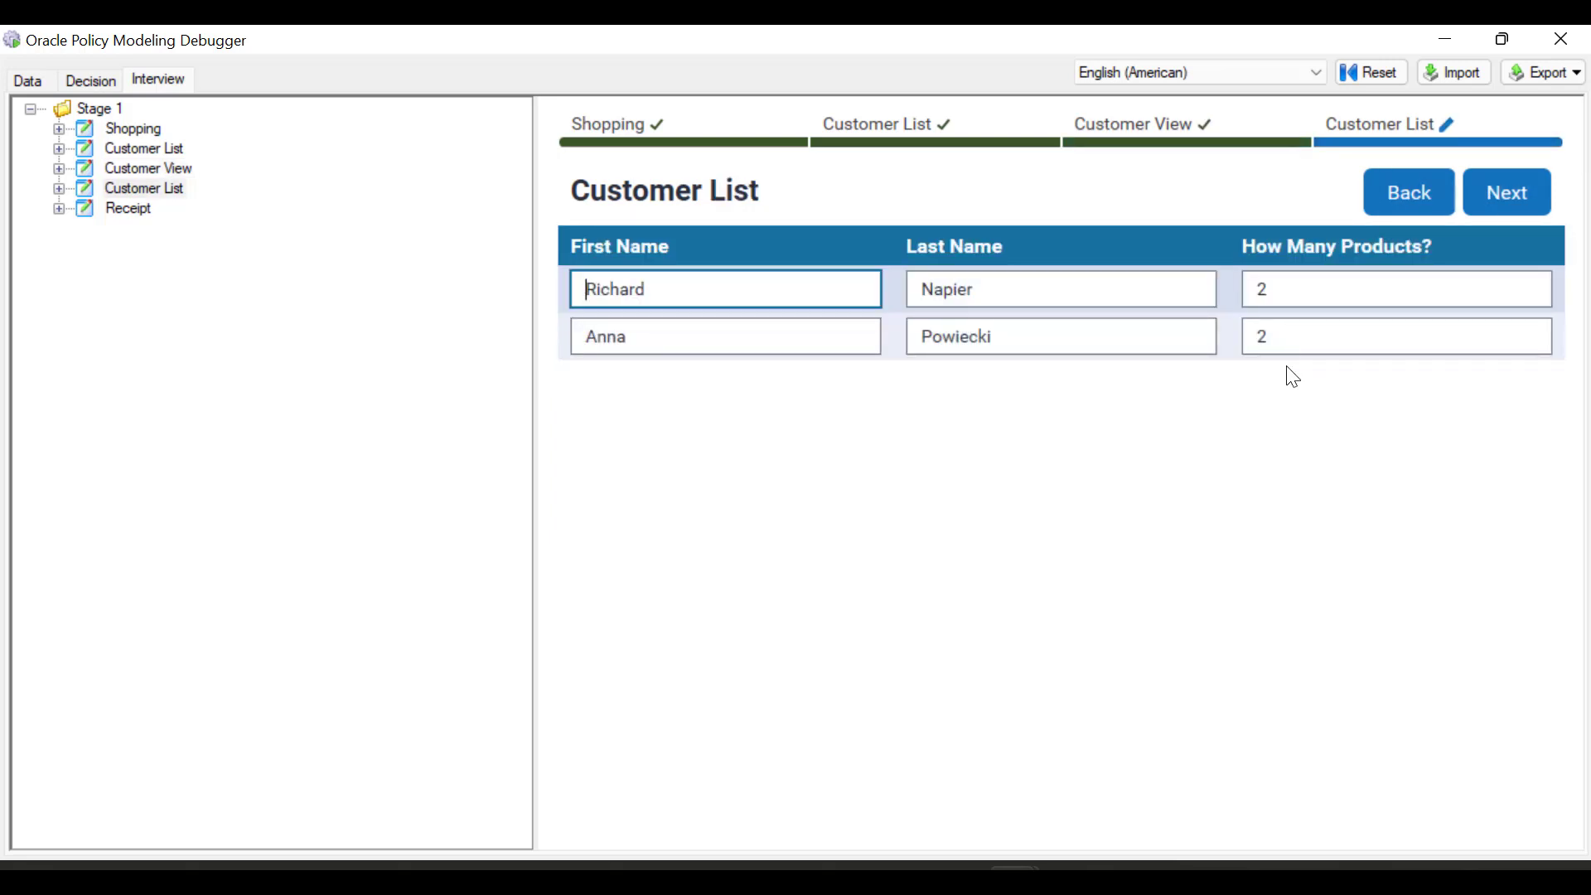
click(1069, 870)
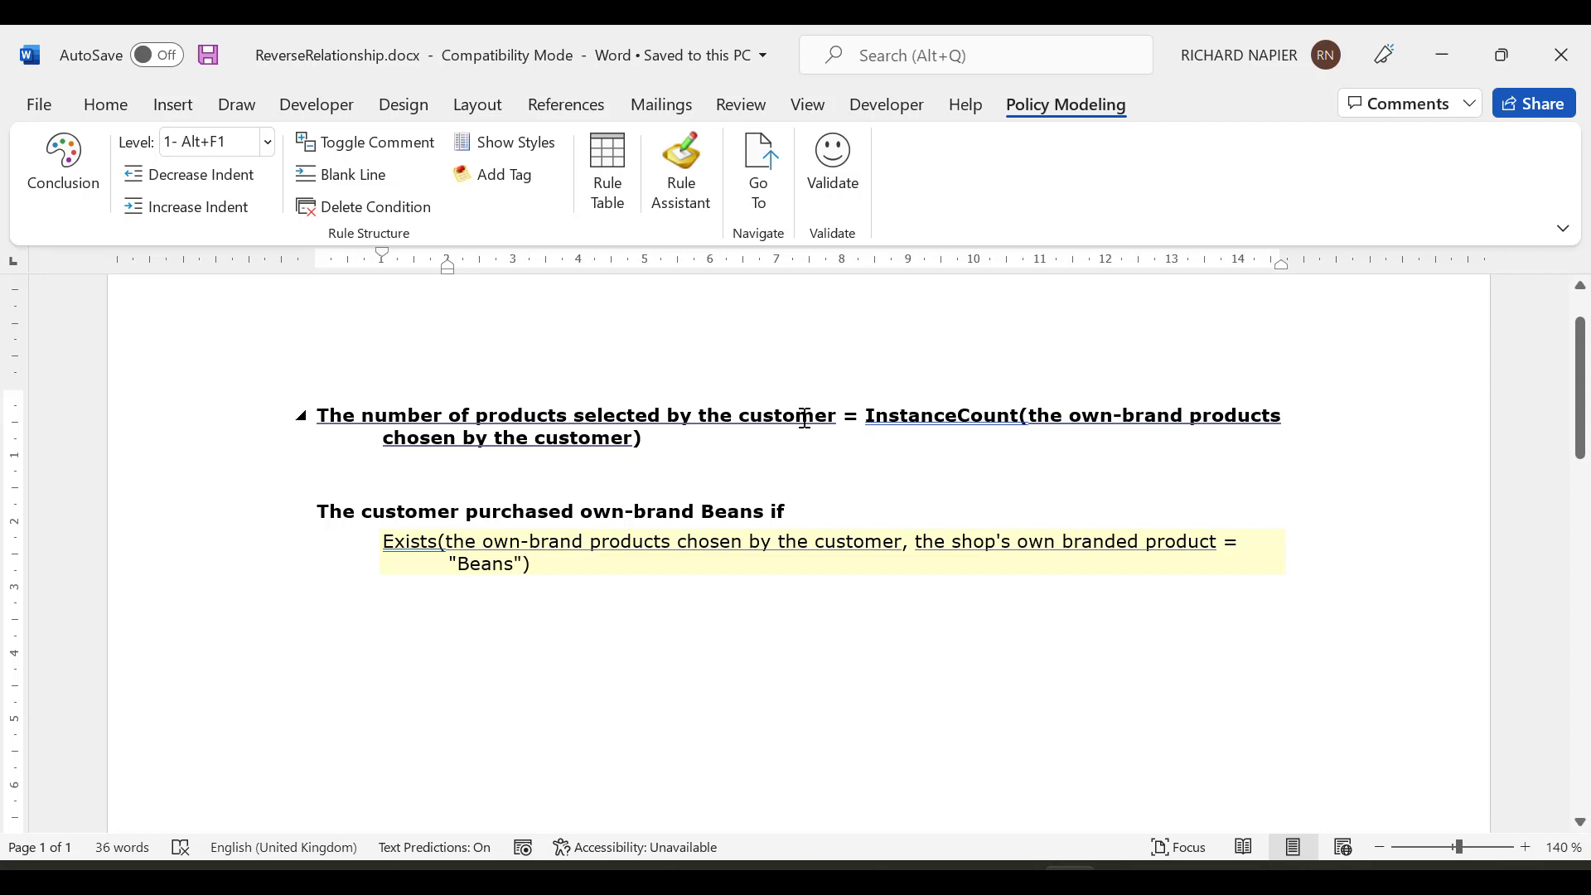
In the debugger's session data, set the first customer's "the own-brand products chosen by the customer" relationship to Unknown
mouse_move(1012, 868)
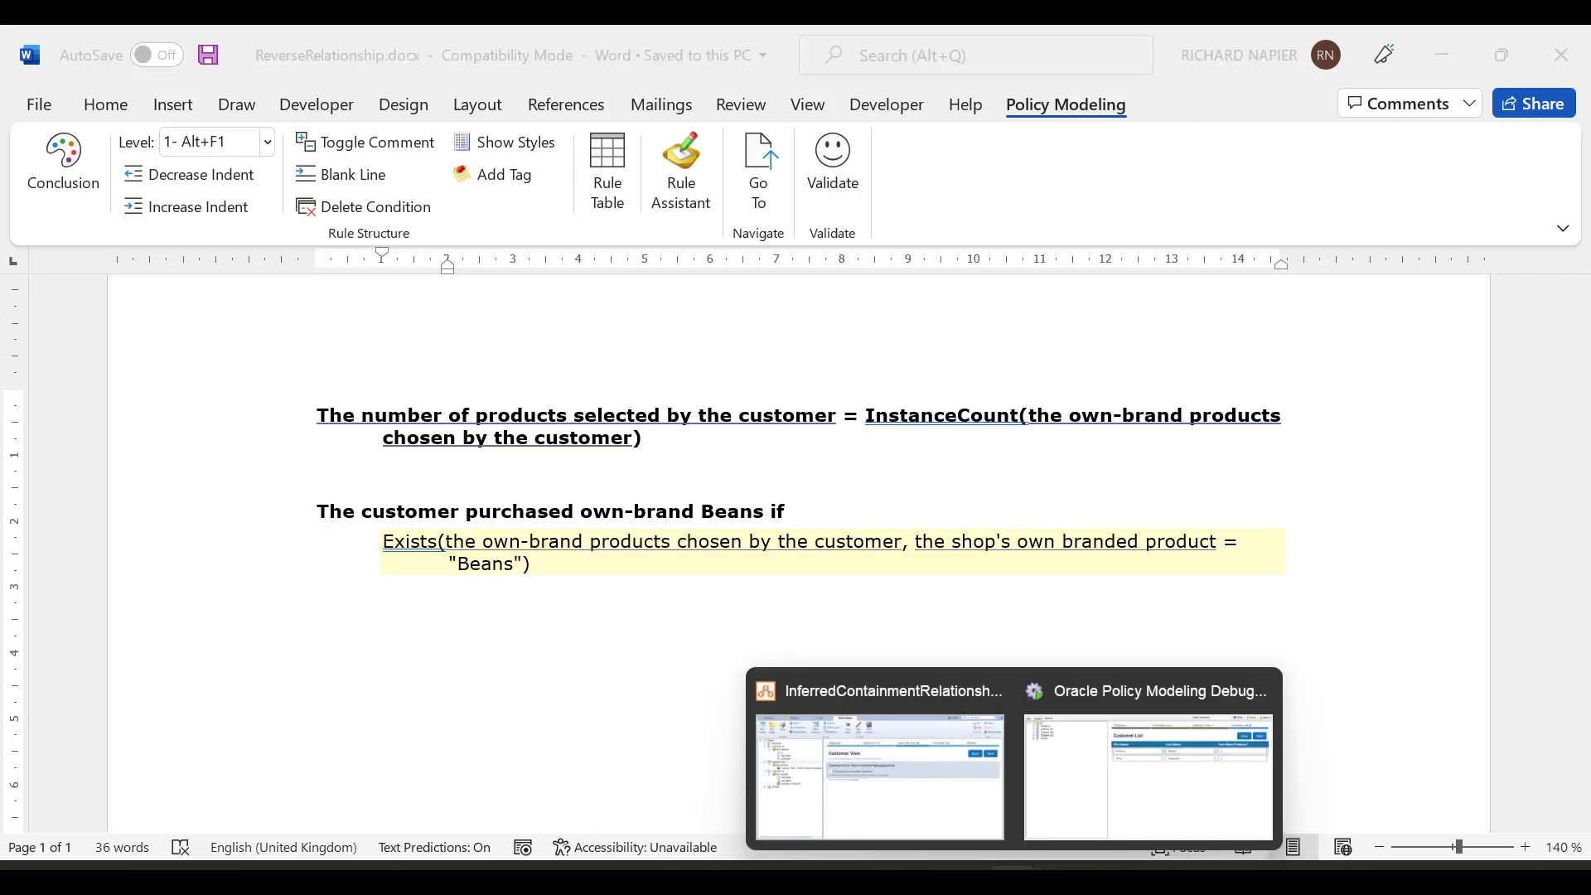
click(1104, 836)
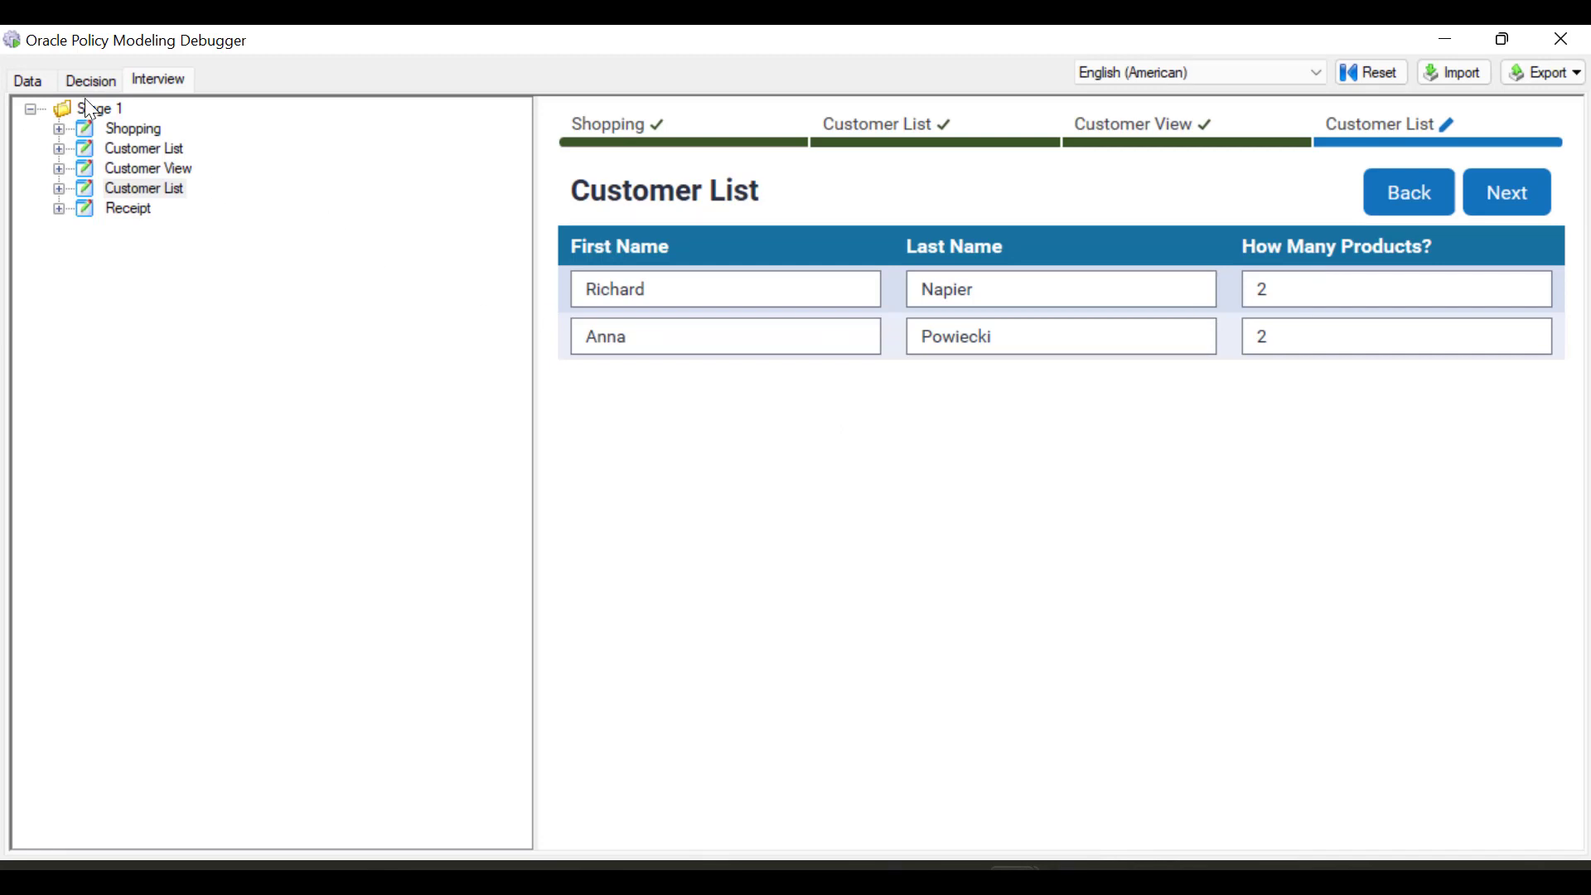
click(36, 81)
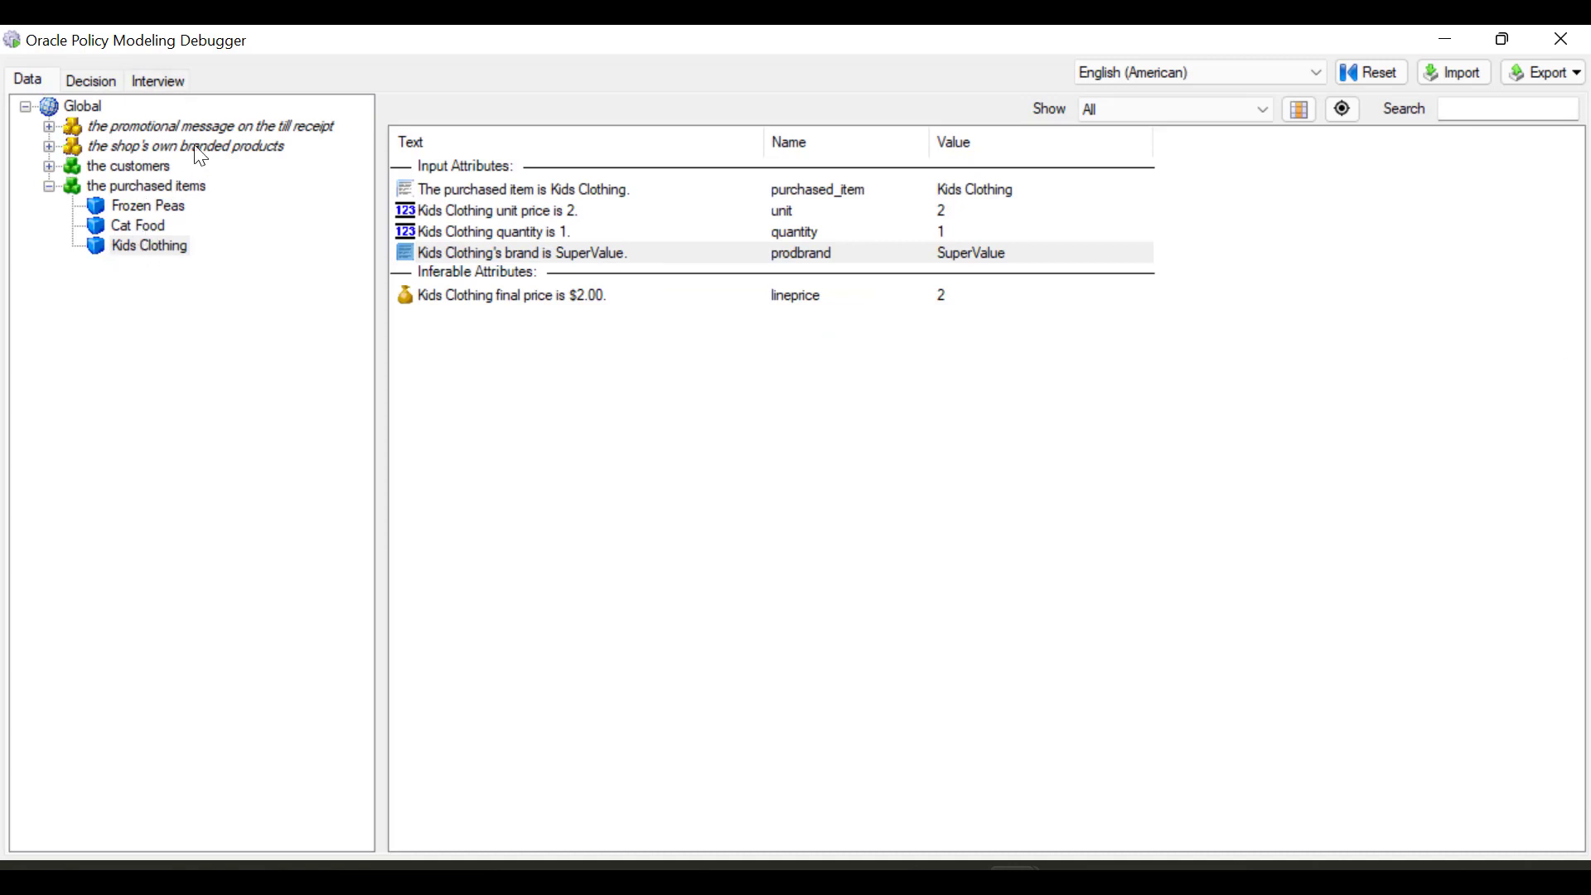
click(49, 166)
click(111, 186)
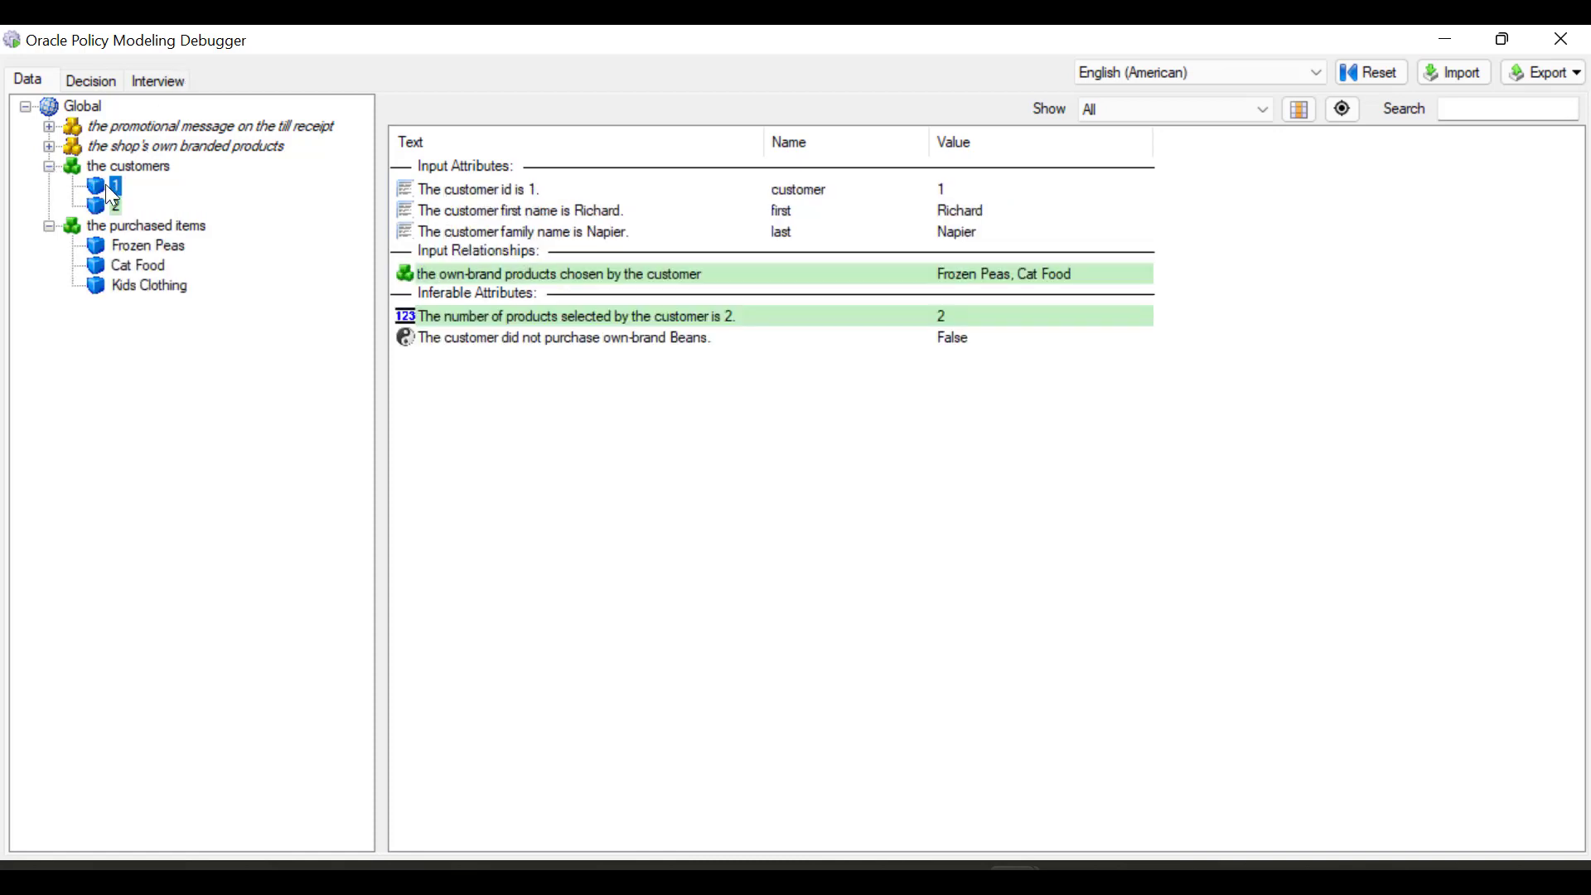
double_click(541, 274)
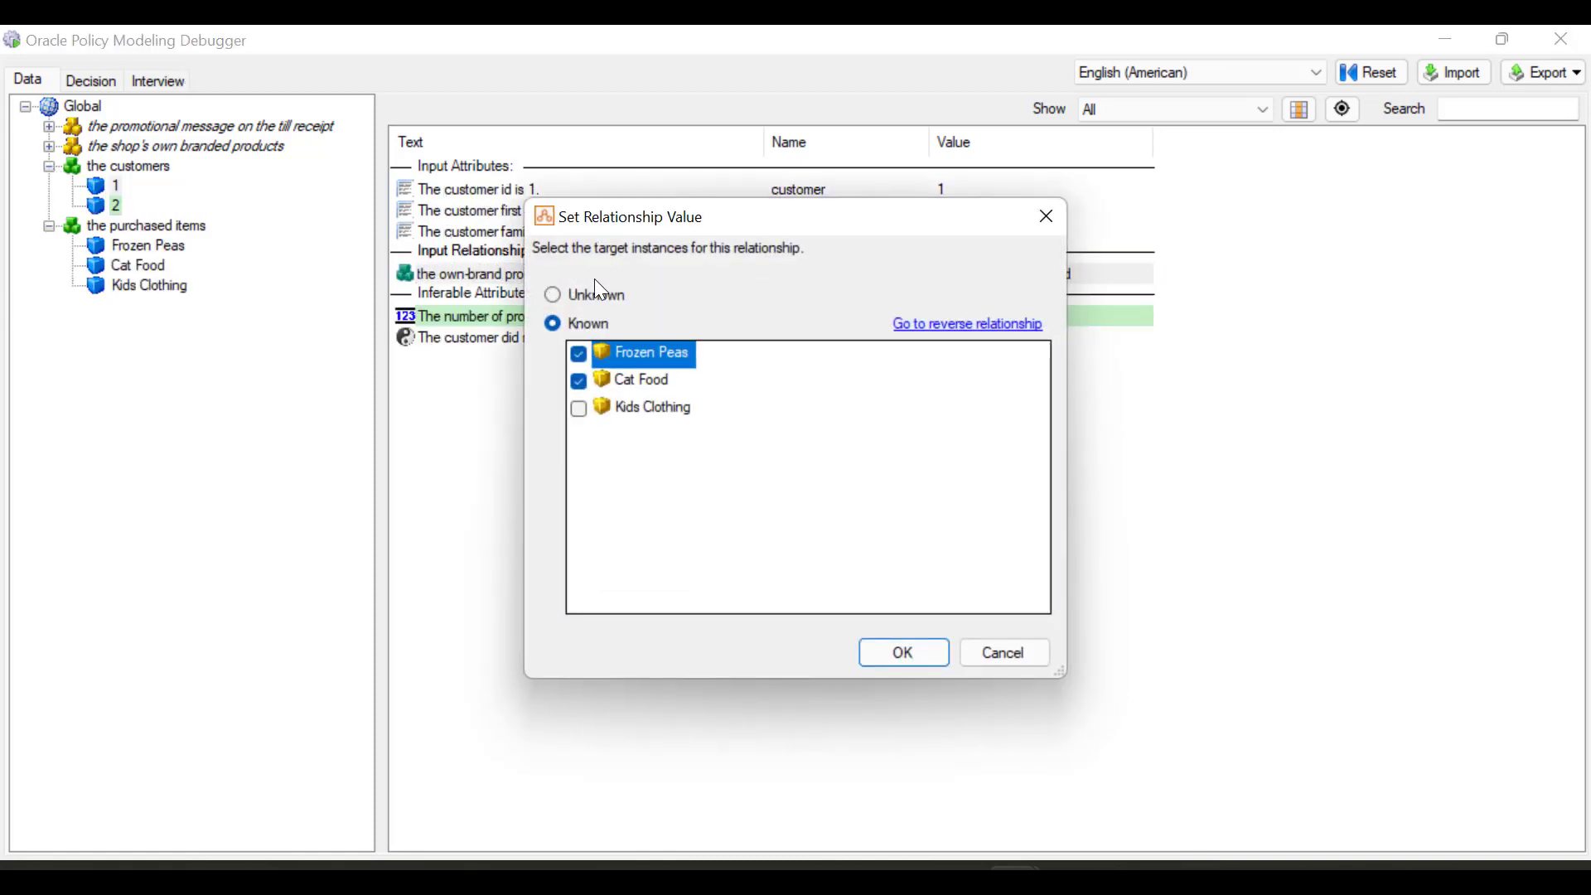
click(602, 296)
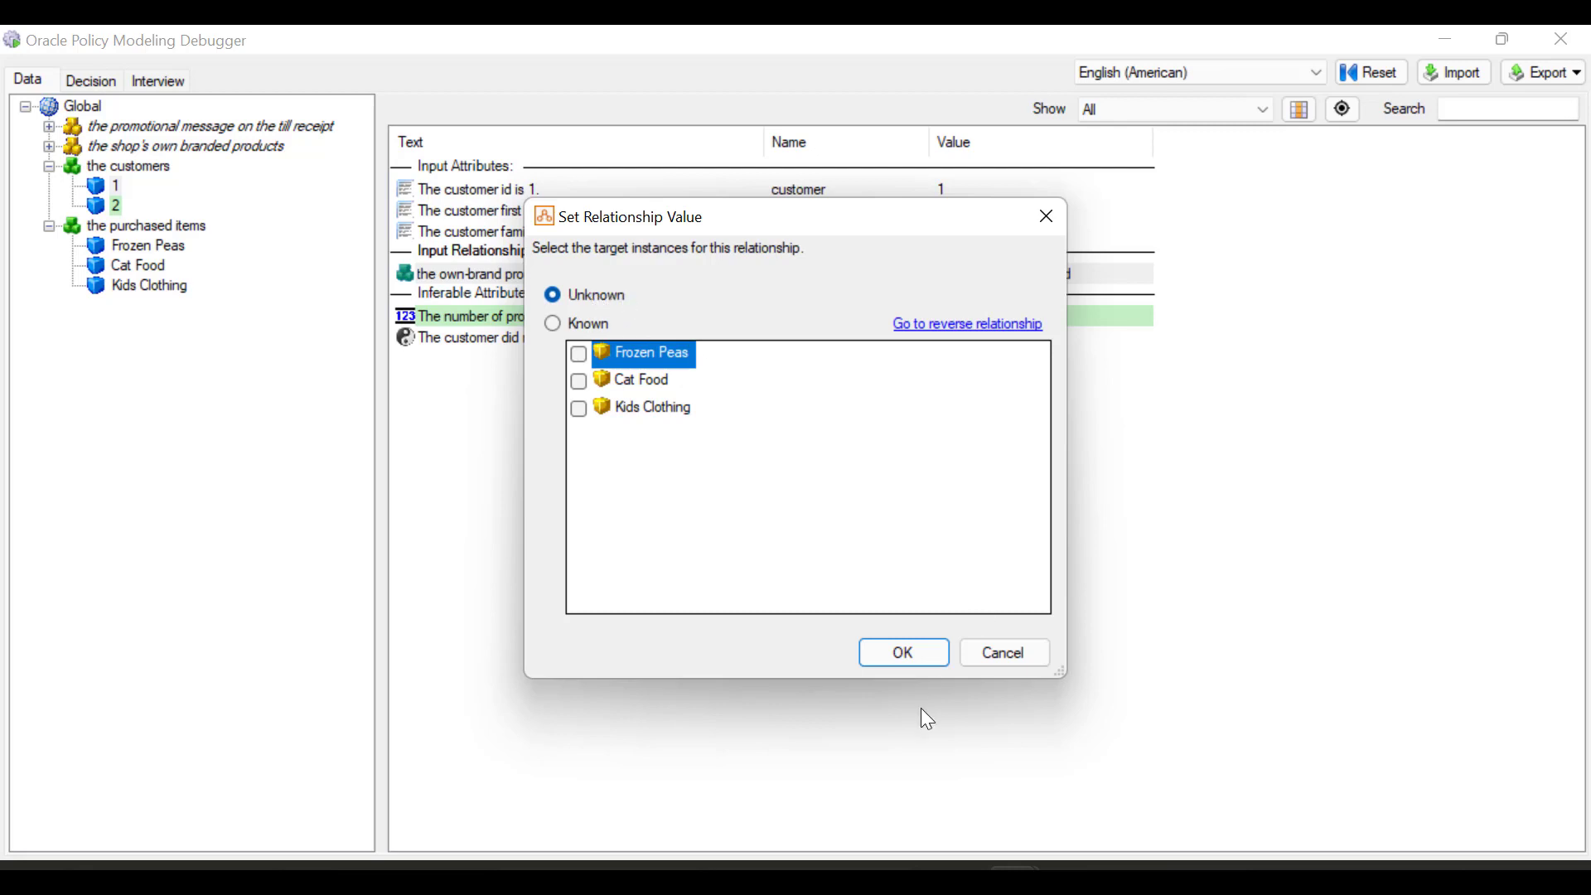
click(891, 656)
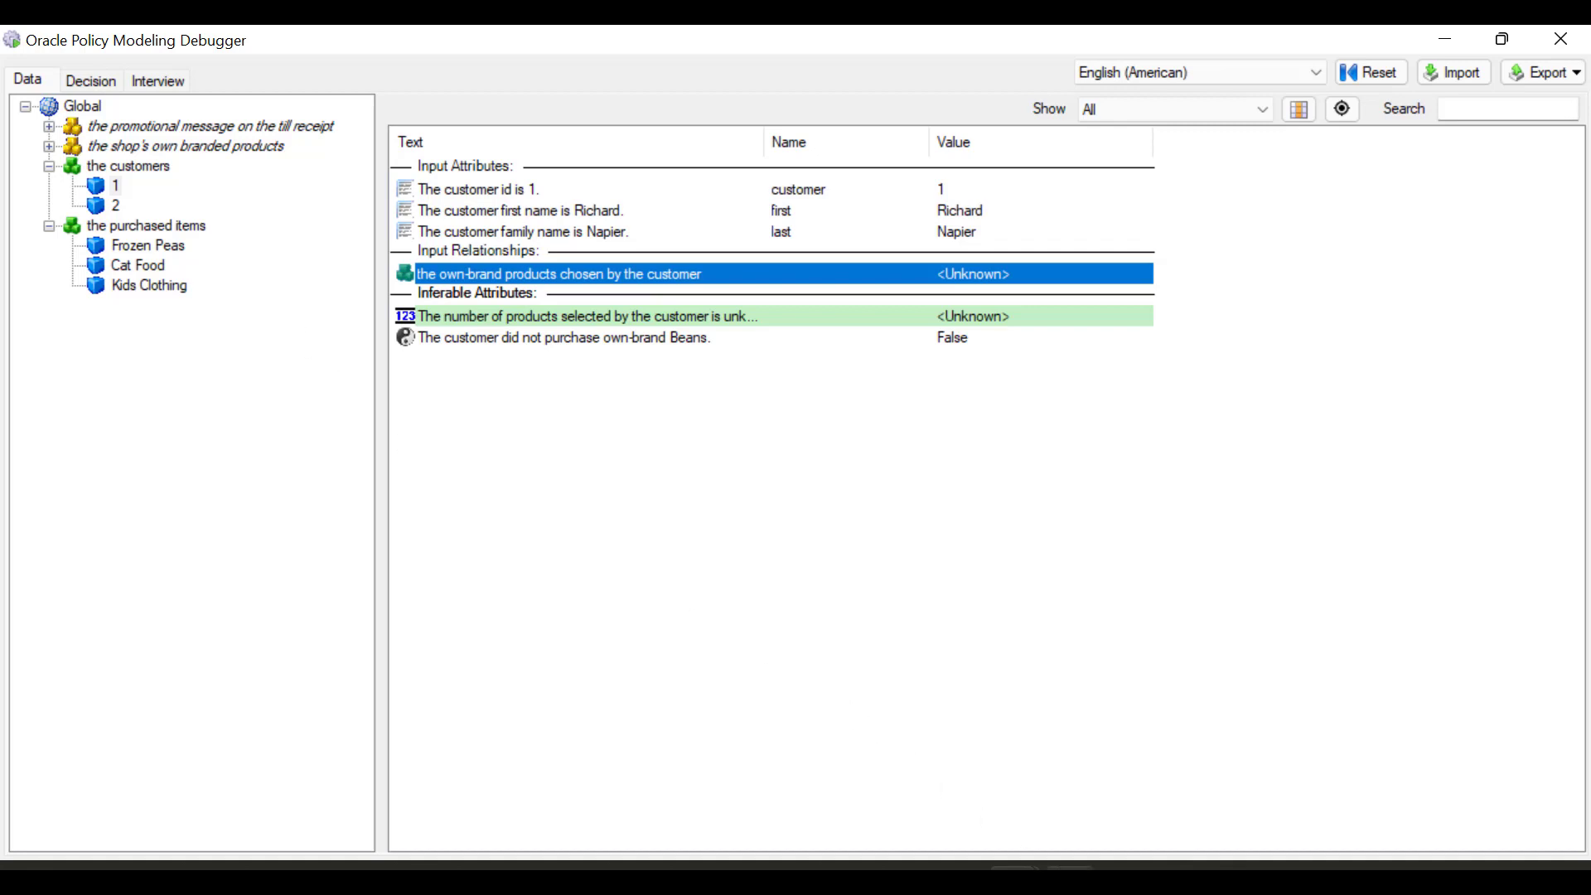
Switch to Word and examine the Exists condition of the own-brand Beans rule
click(1069, 876)
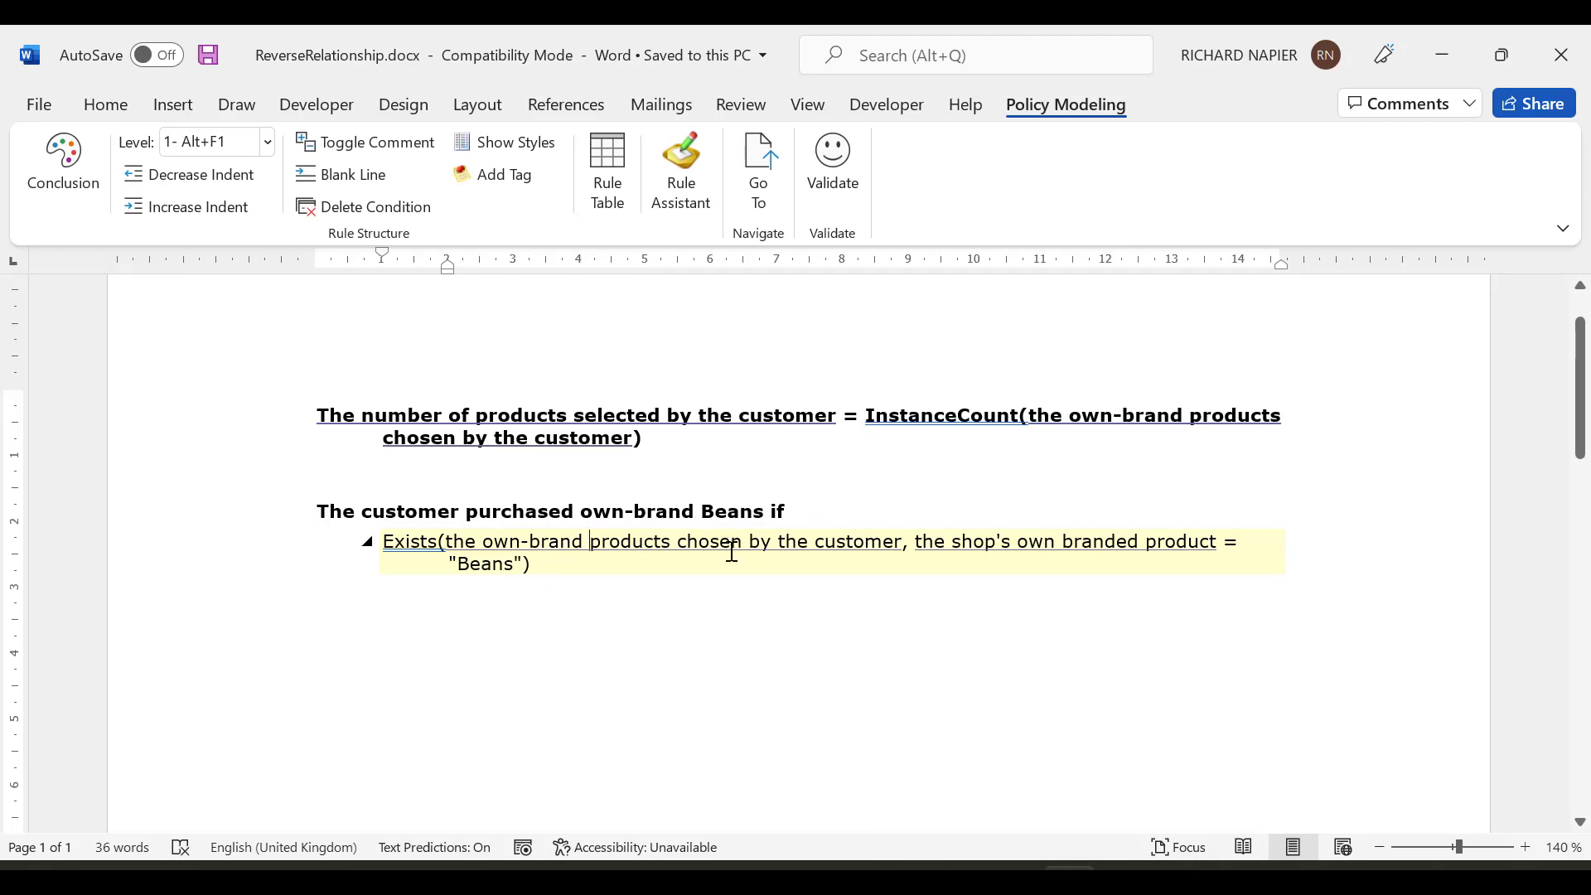
click(589, 543)
Switch back to the debugger and return to the interview's Customer View screen
click(1013, 880)
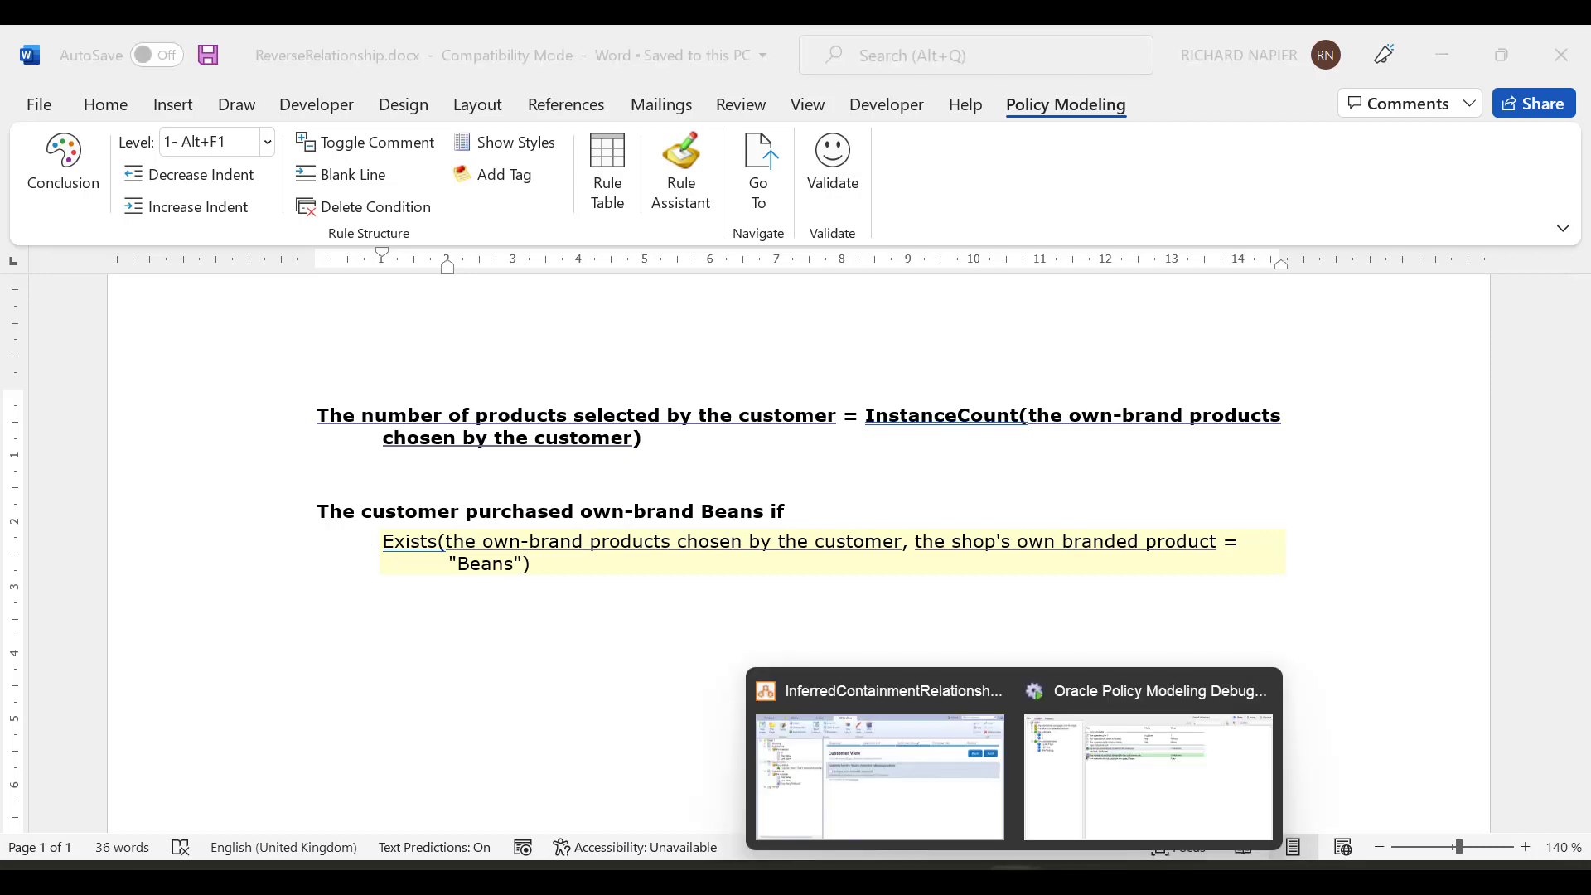
click(1106, 797)
click(157, 79)
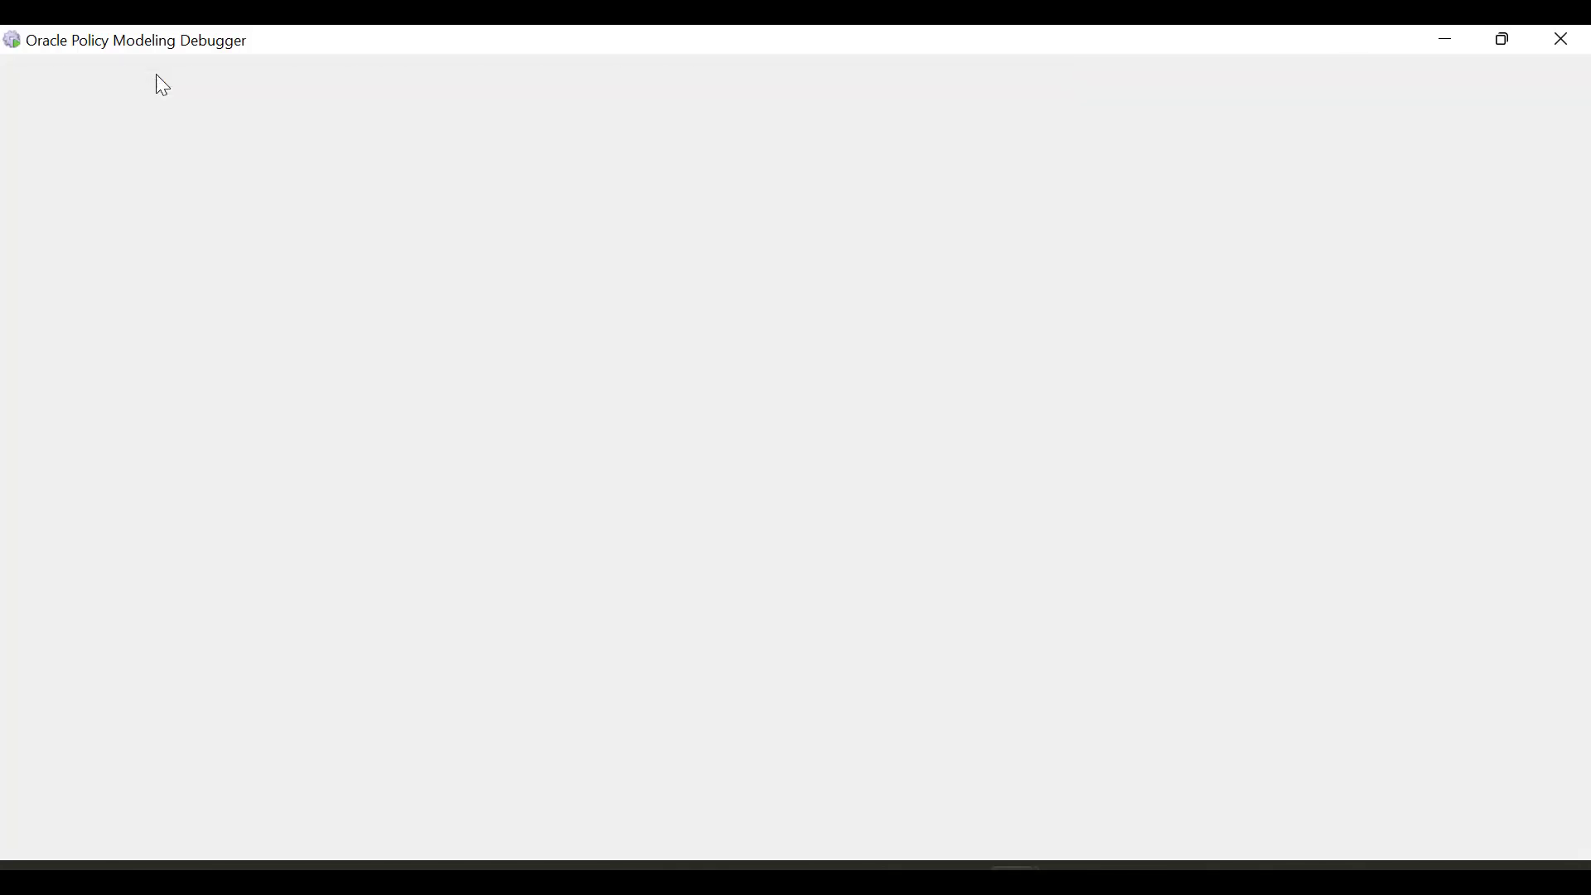
click(1433, 217)
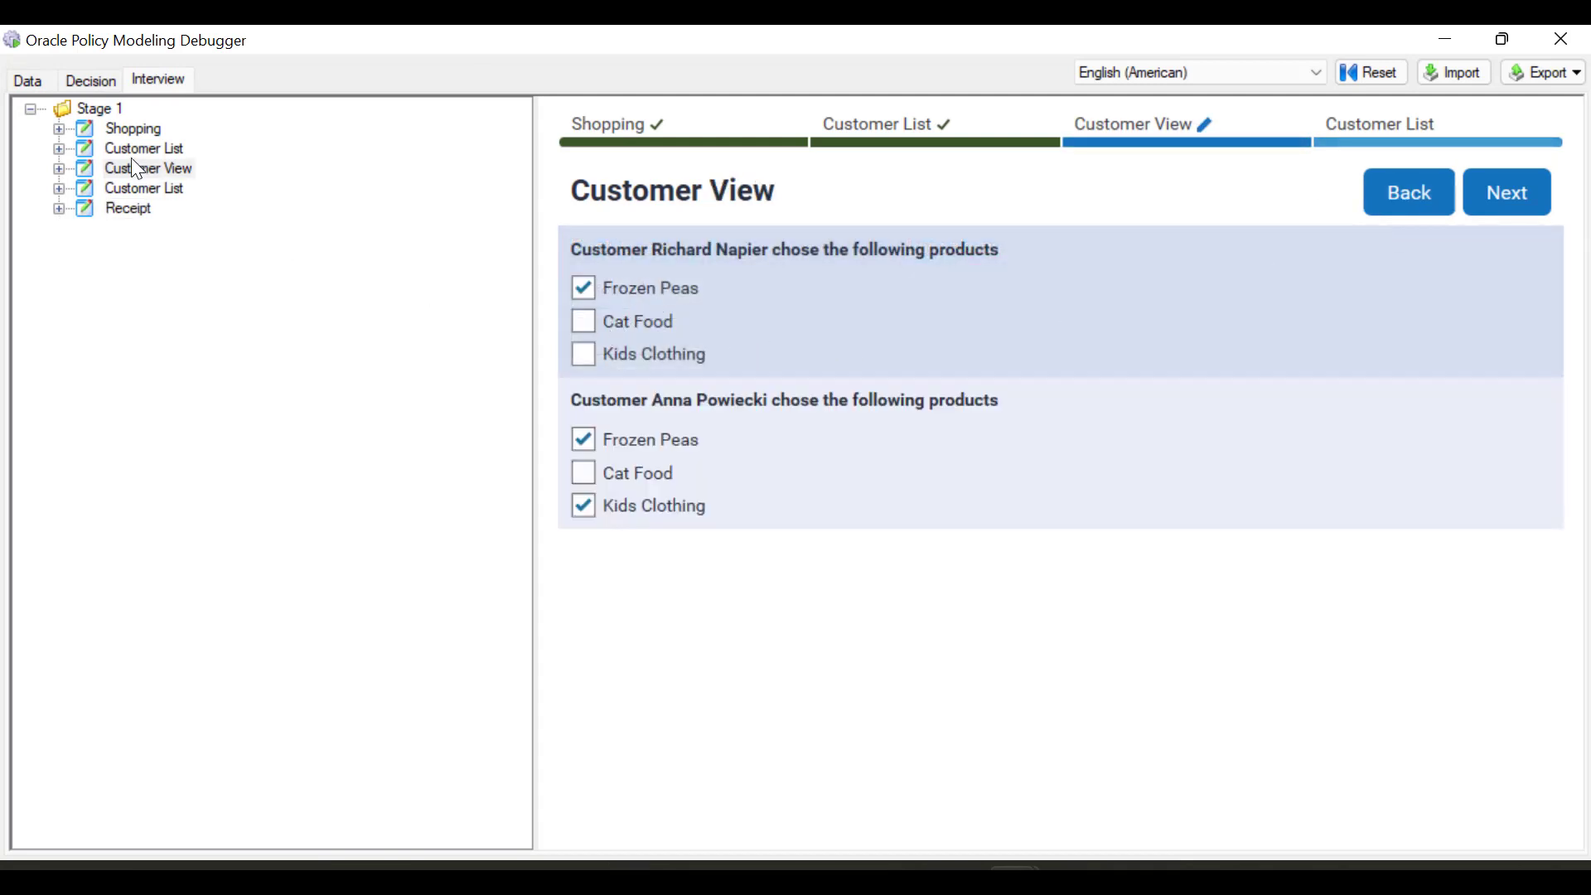
Add a new instance to the purchased items in the session data and set its purchased item to Beans
click(28, 79)
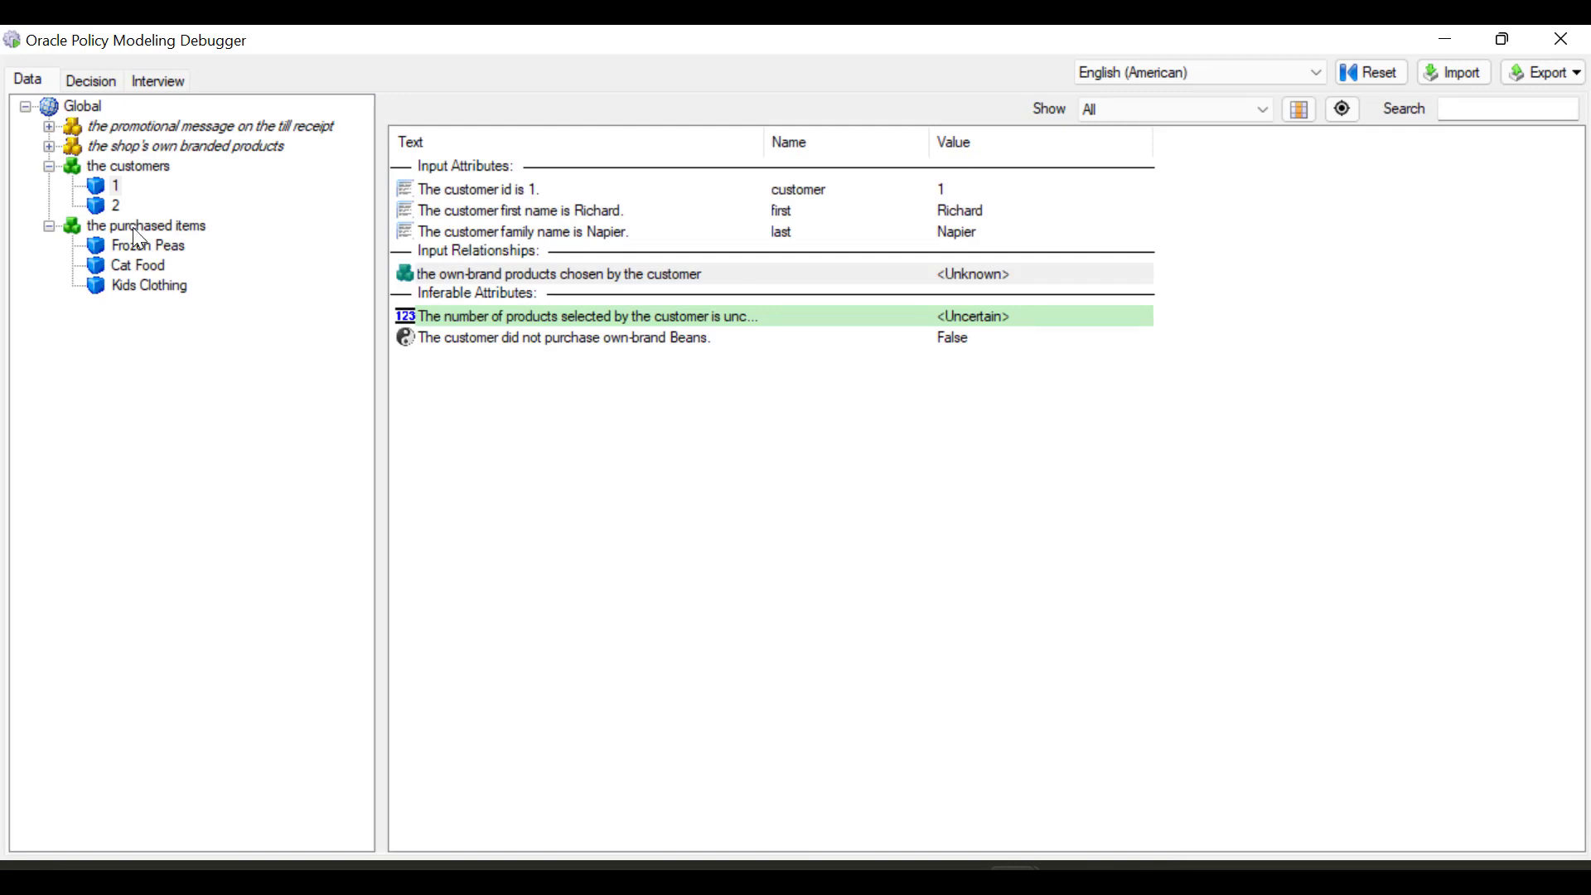
click(152, 231)
click(1485, 146)
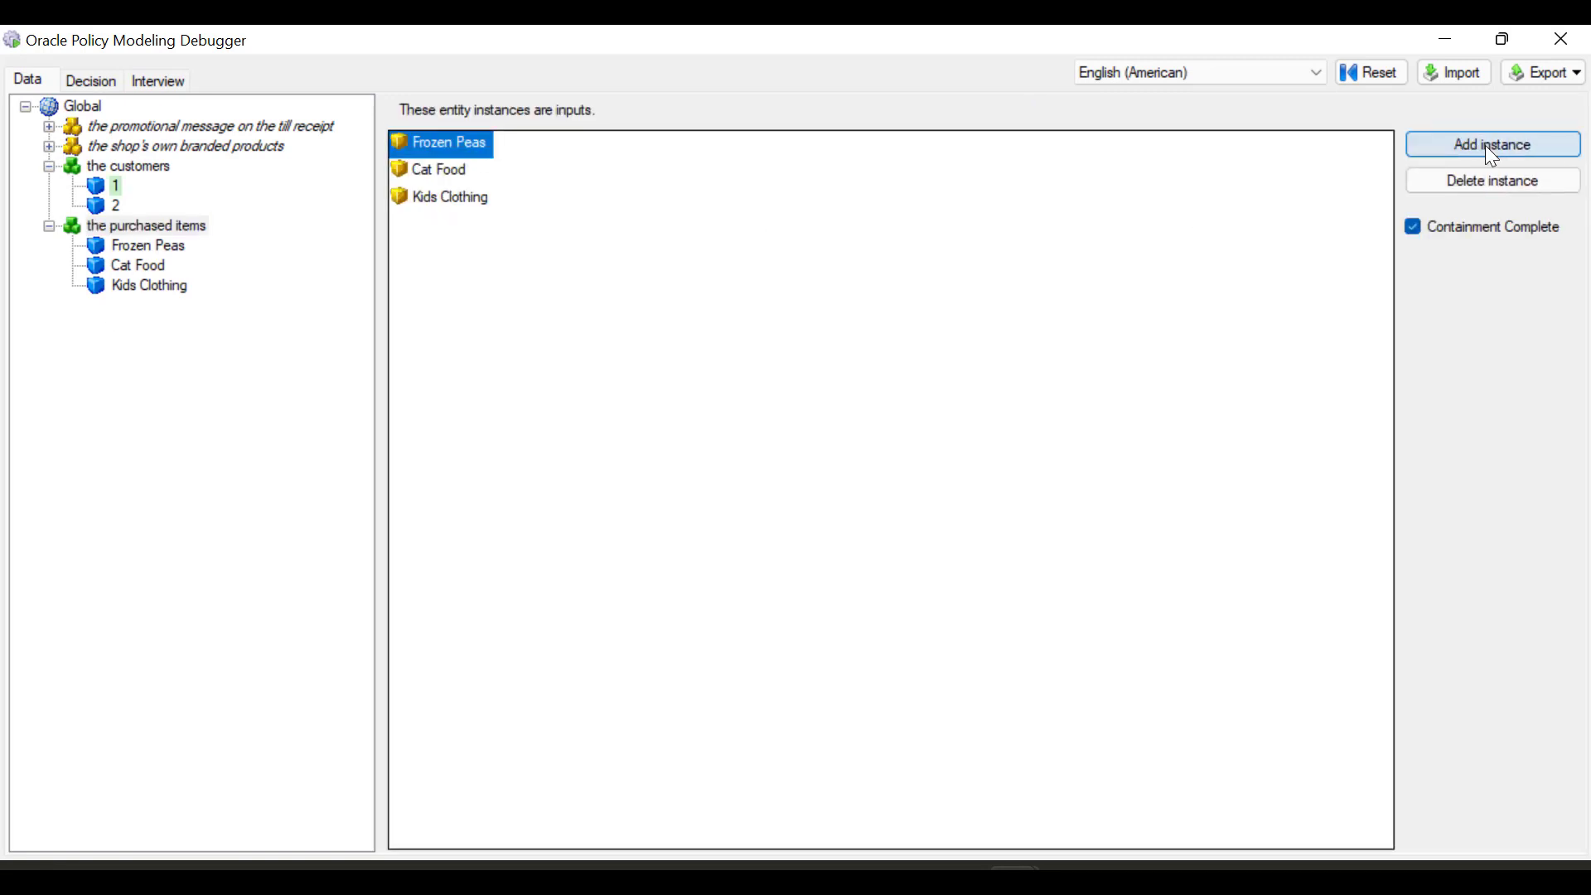
click(183, 312)
double_click(543, 193)
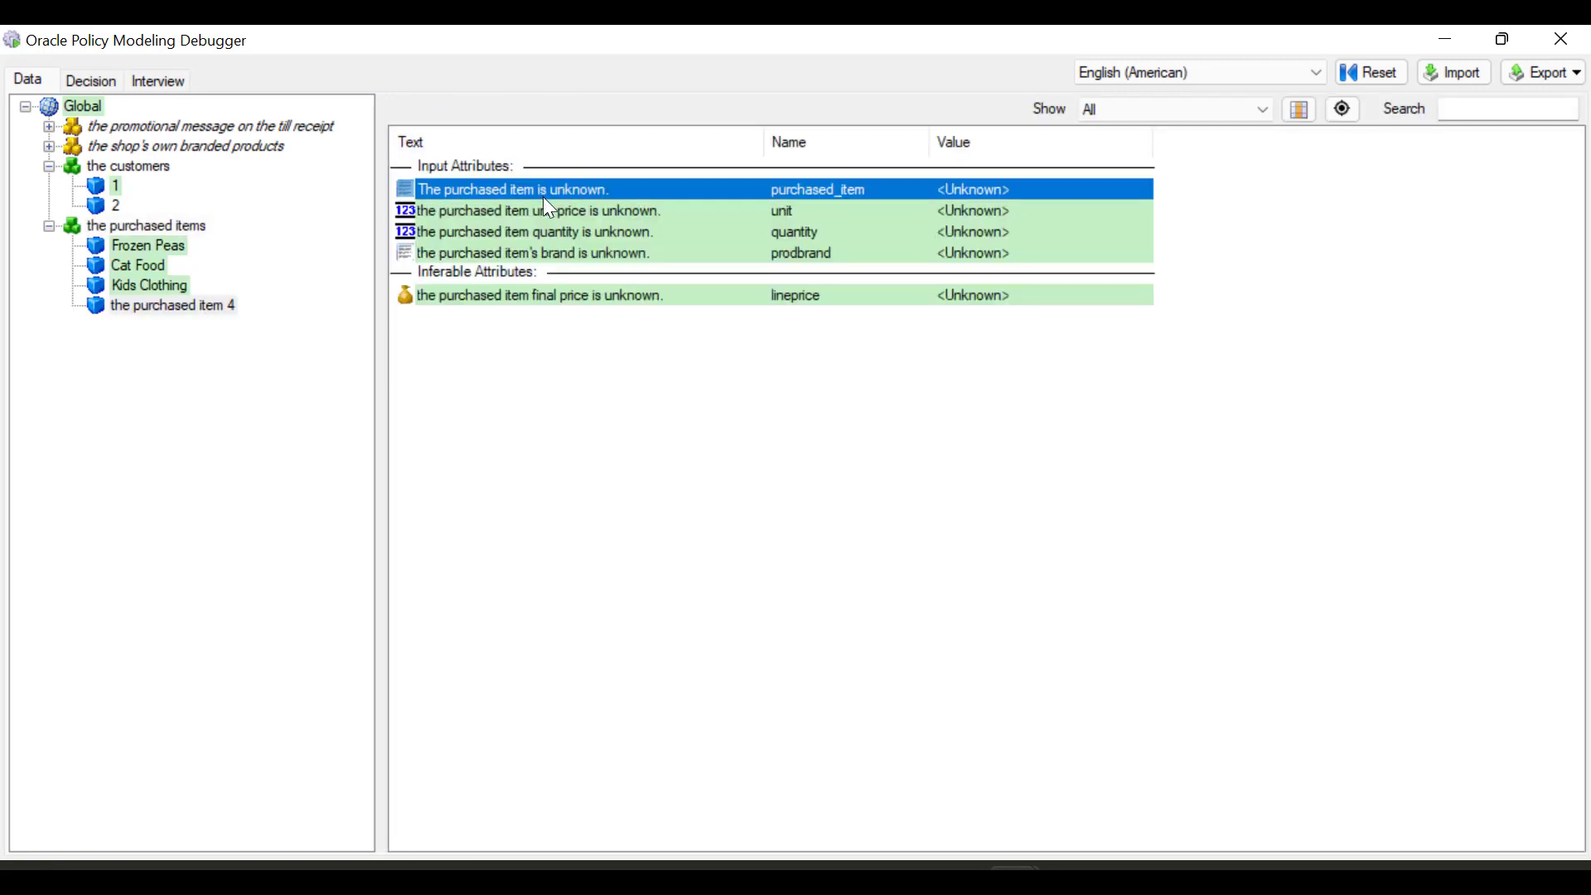
click(797, 429)
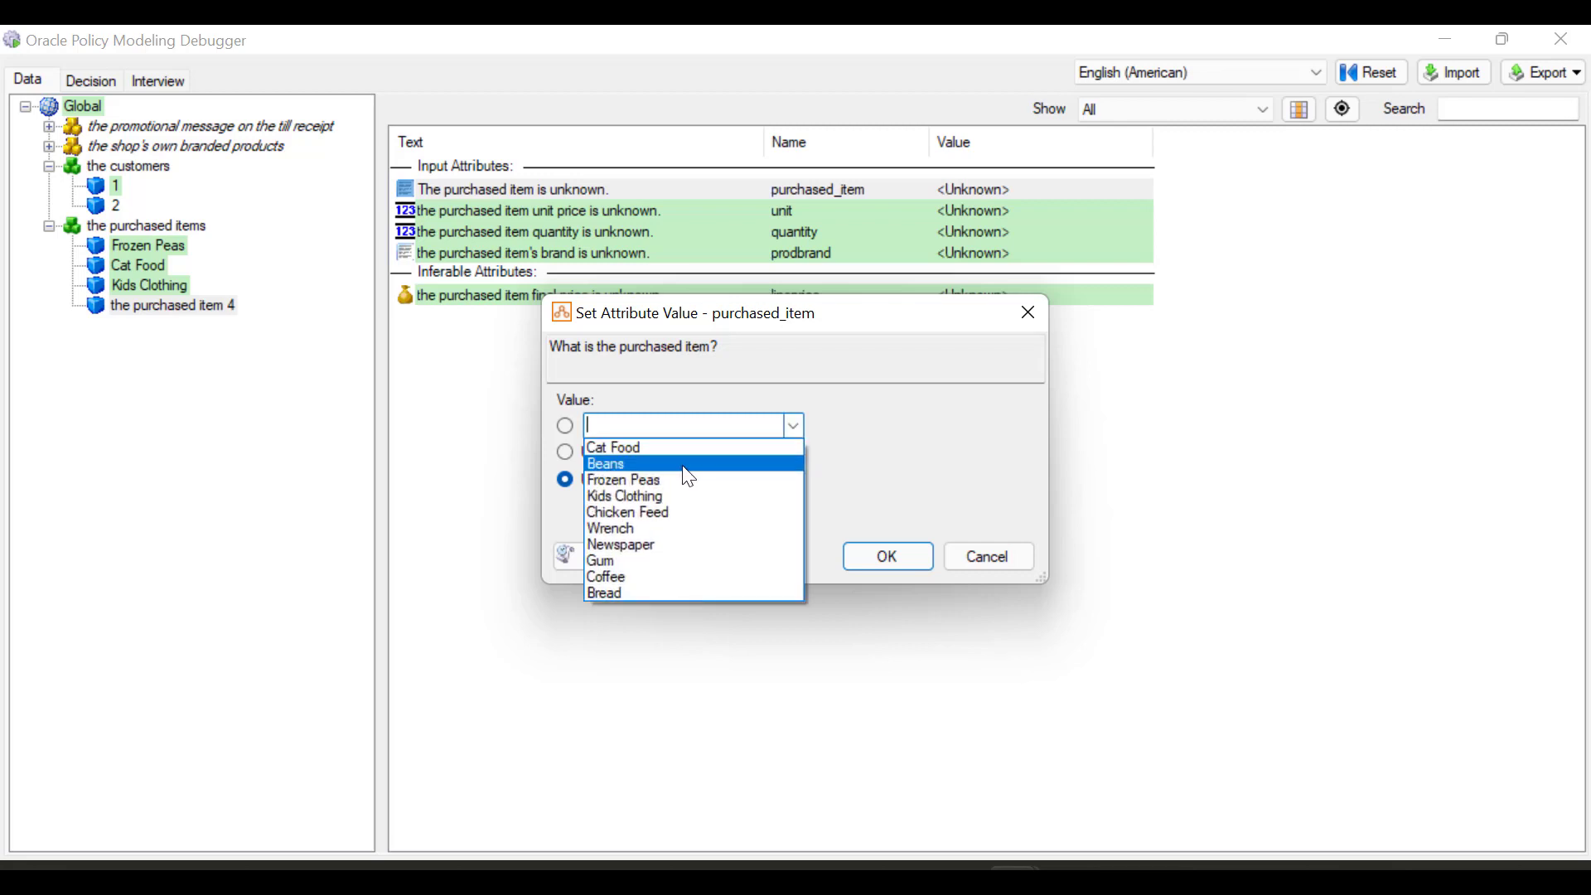
click(688, 461)
click(890, 563)
Set the Beans unit price to 1 and the Beans quantity to 1
double_click(544, 201)
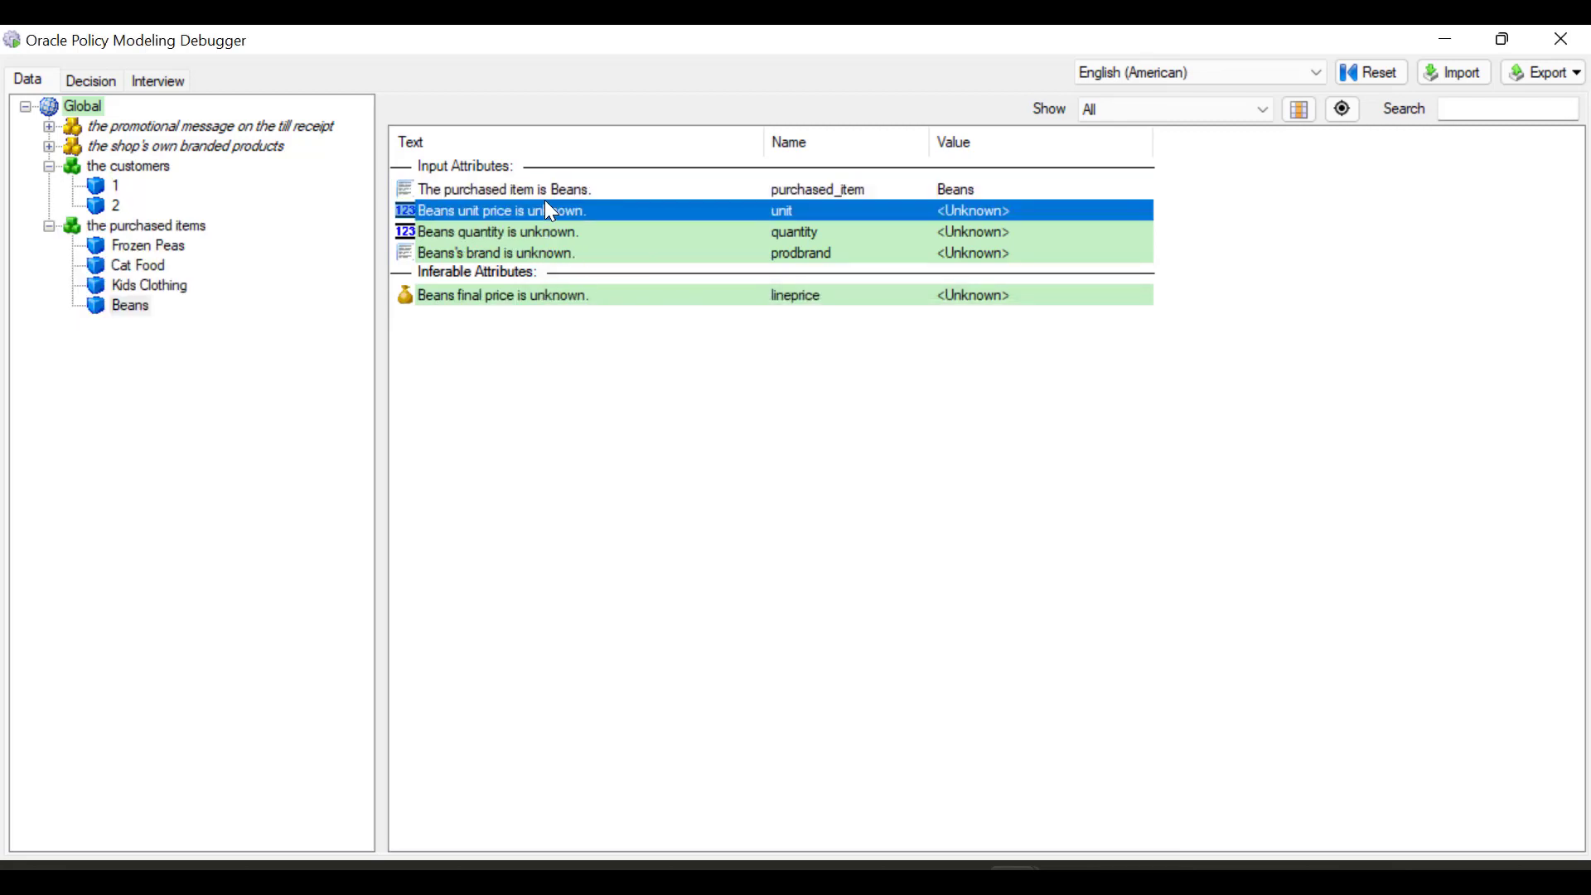
text(1)
key(Return)
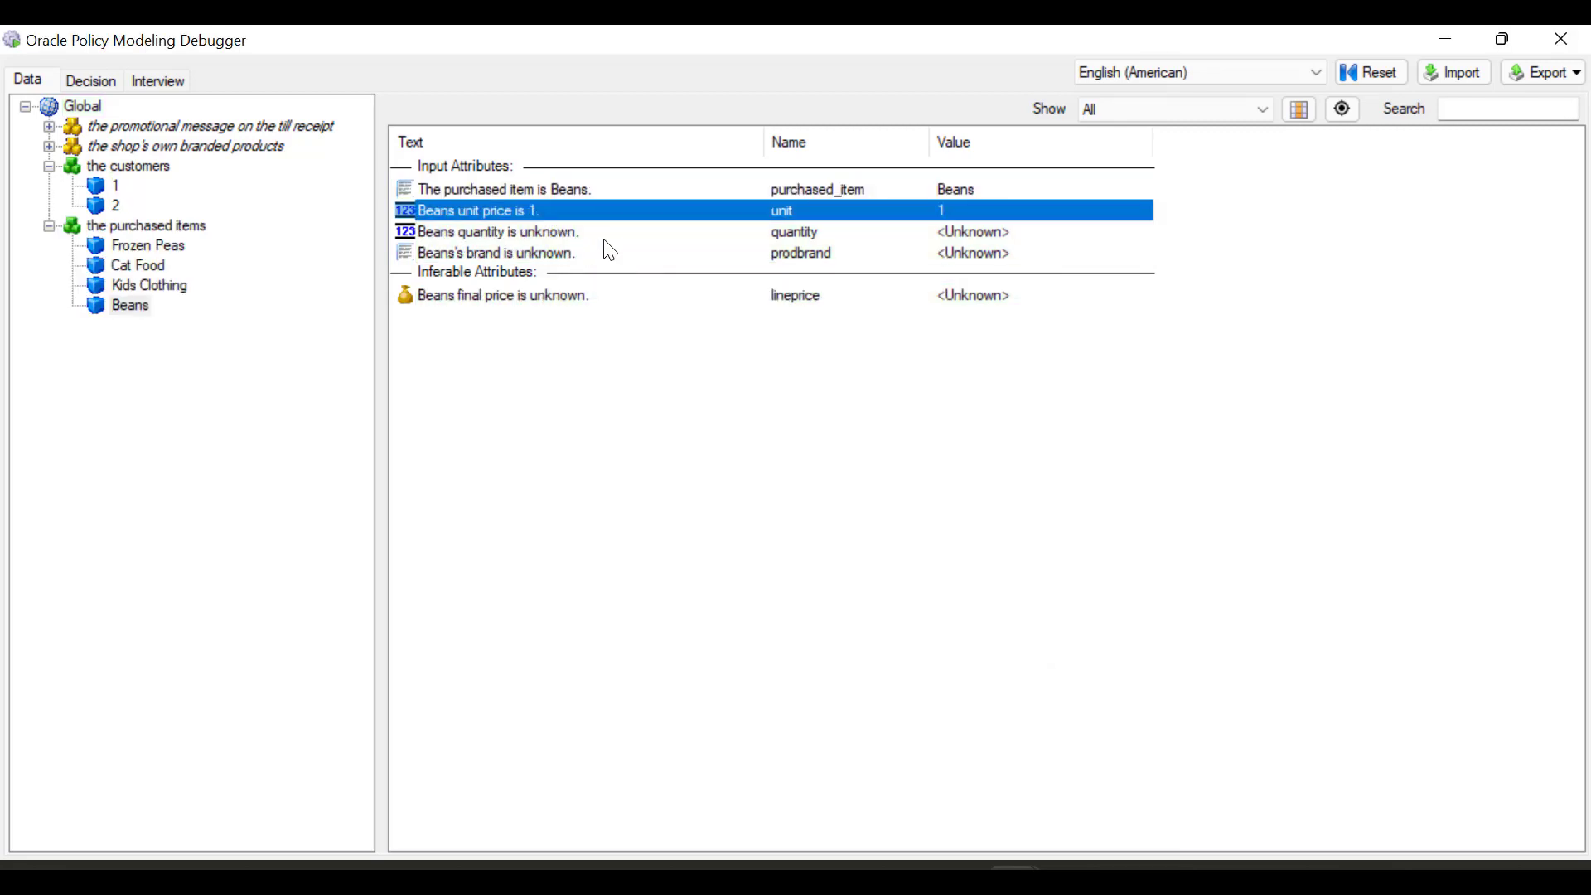
double_click(603, 239)
text(1)
key(Return)
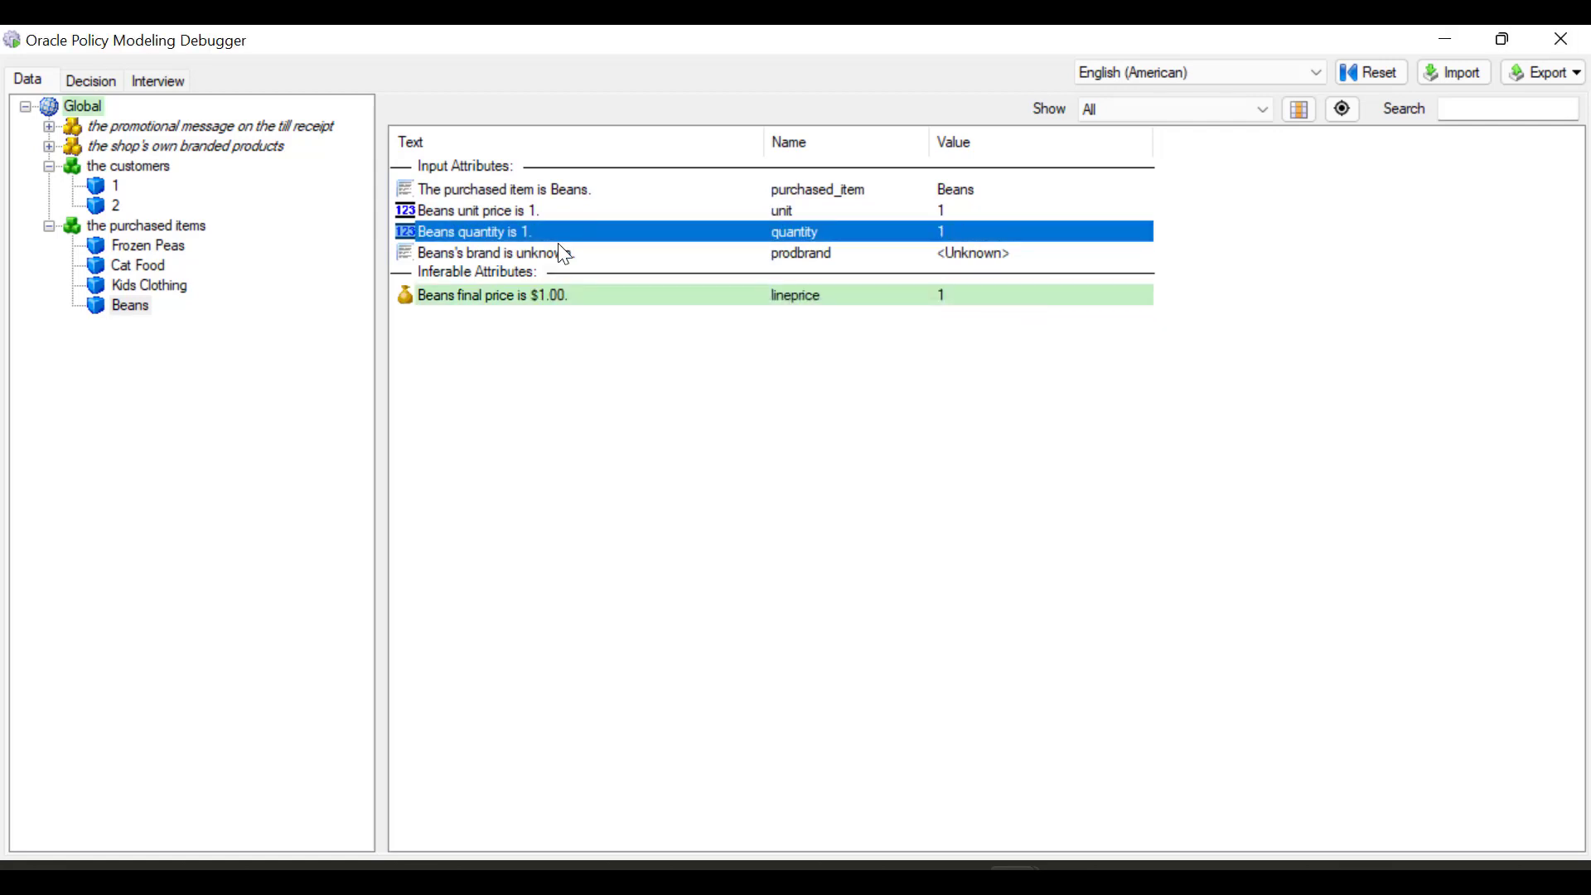
Set the brand of the Beans item to SuperValue
double_click(558, 253)
click(792, 425)
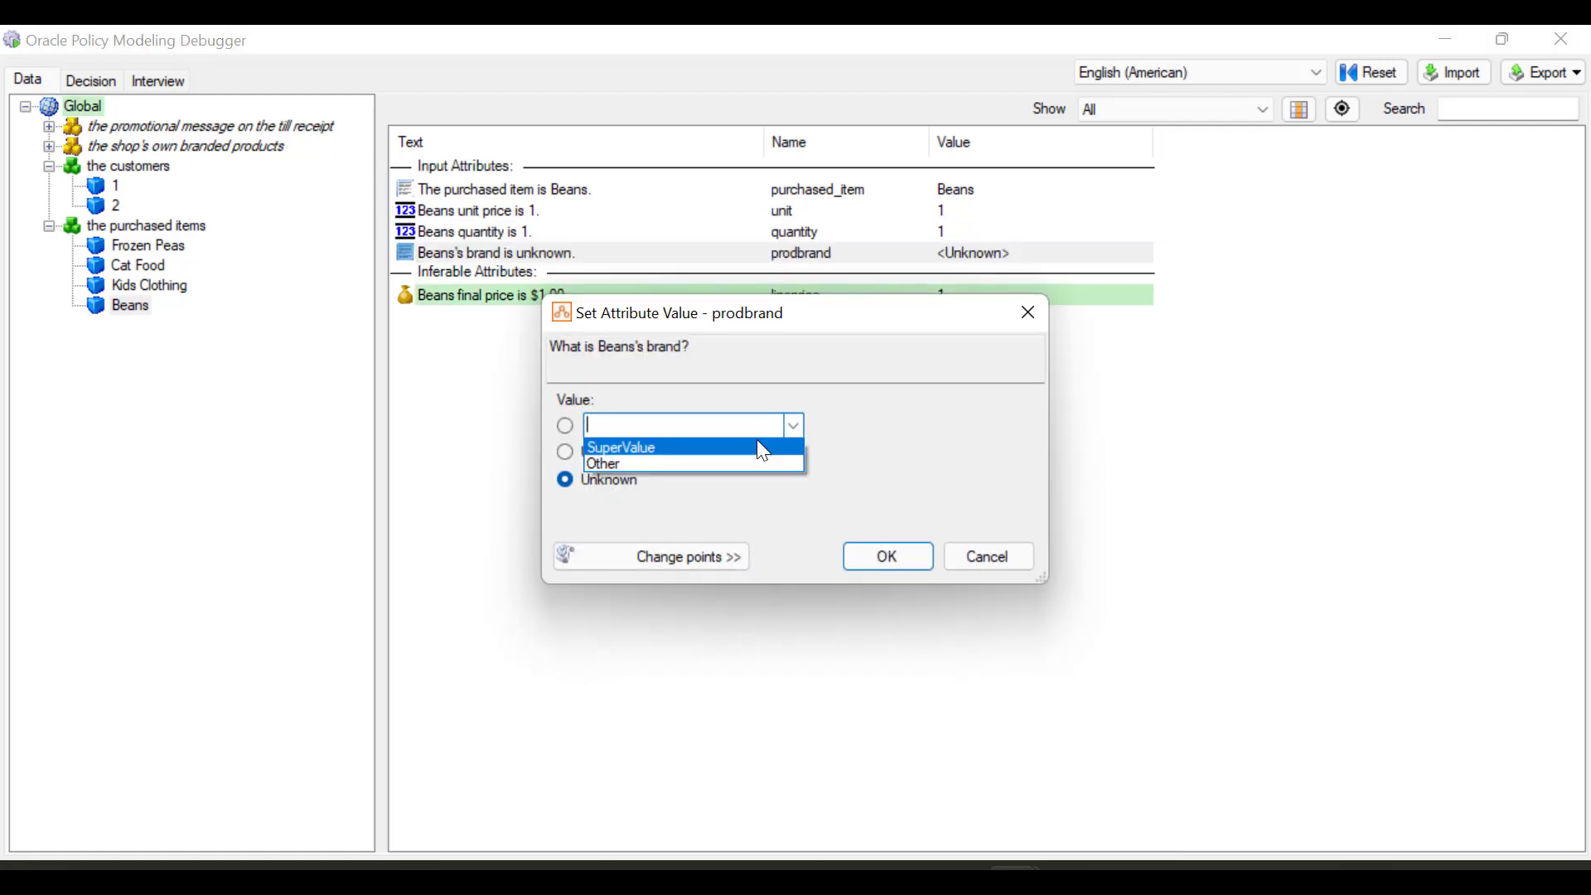
click(757, 445)
click(888, 556)
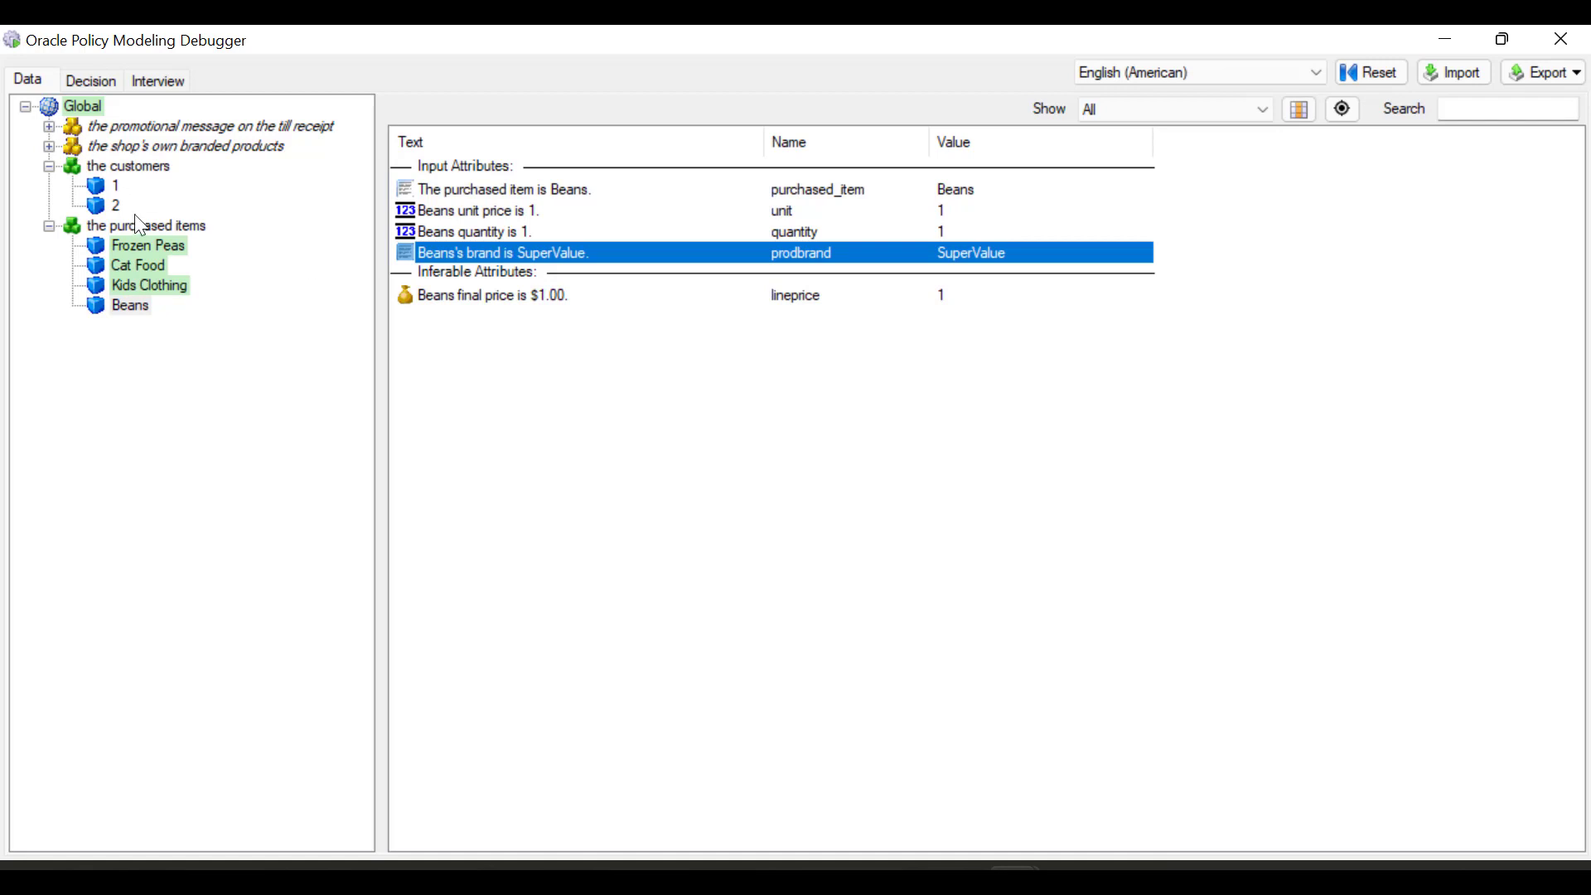
In the interview's Customer View screen, choose Beans as the first customer's product and submit the screen
click(113, 187)
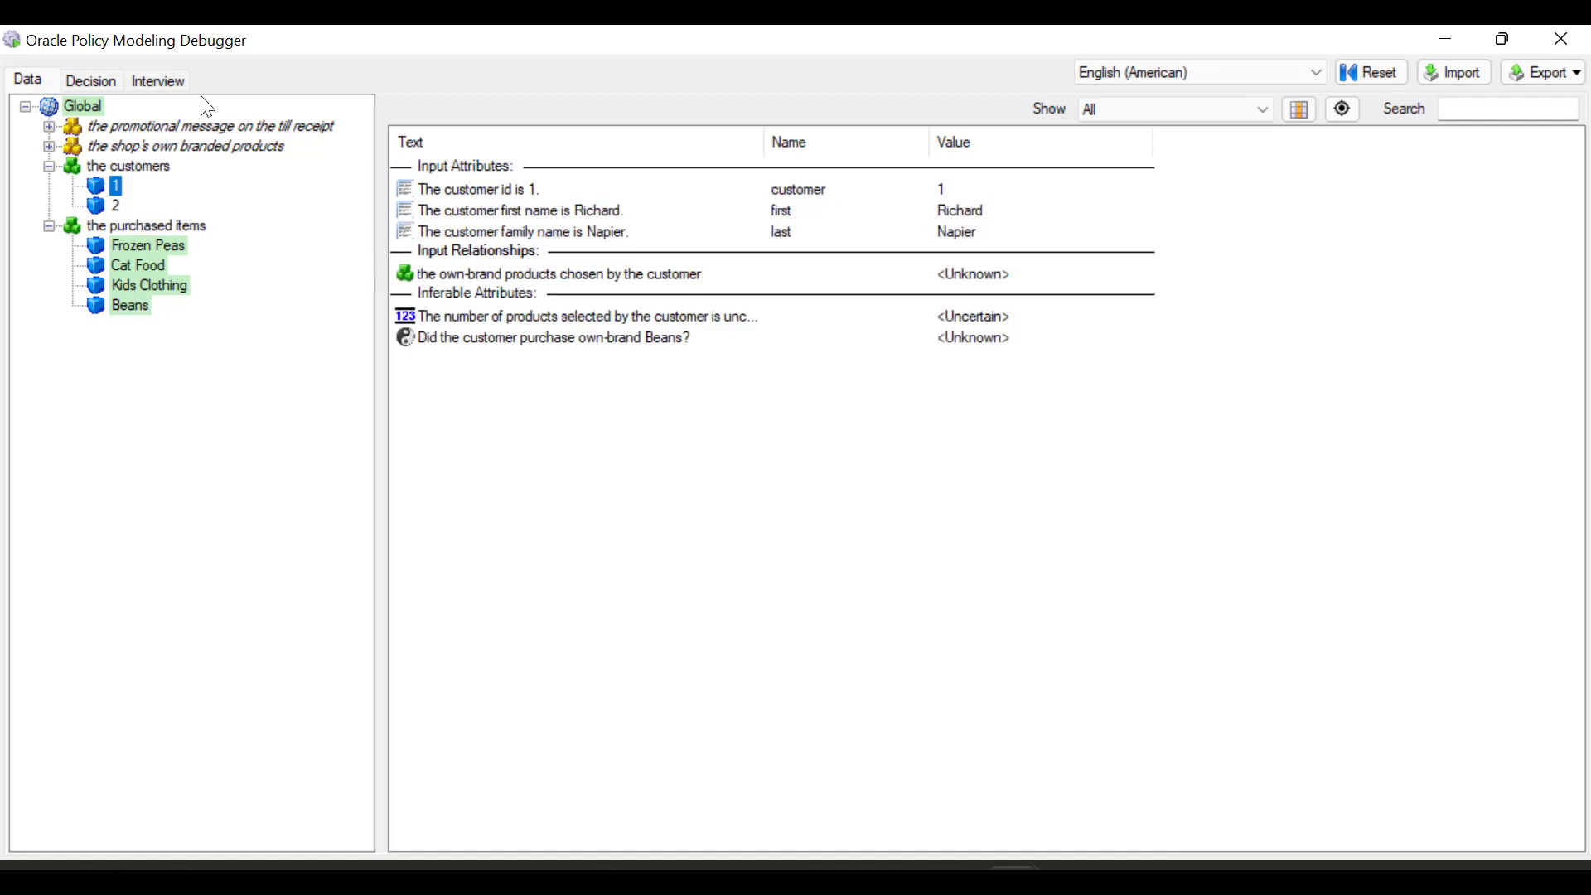
click(170, 83)
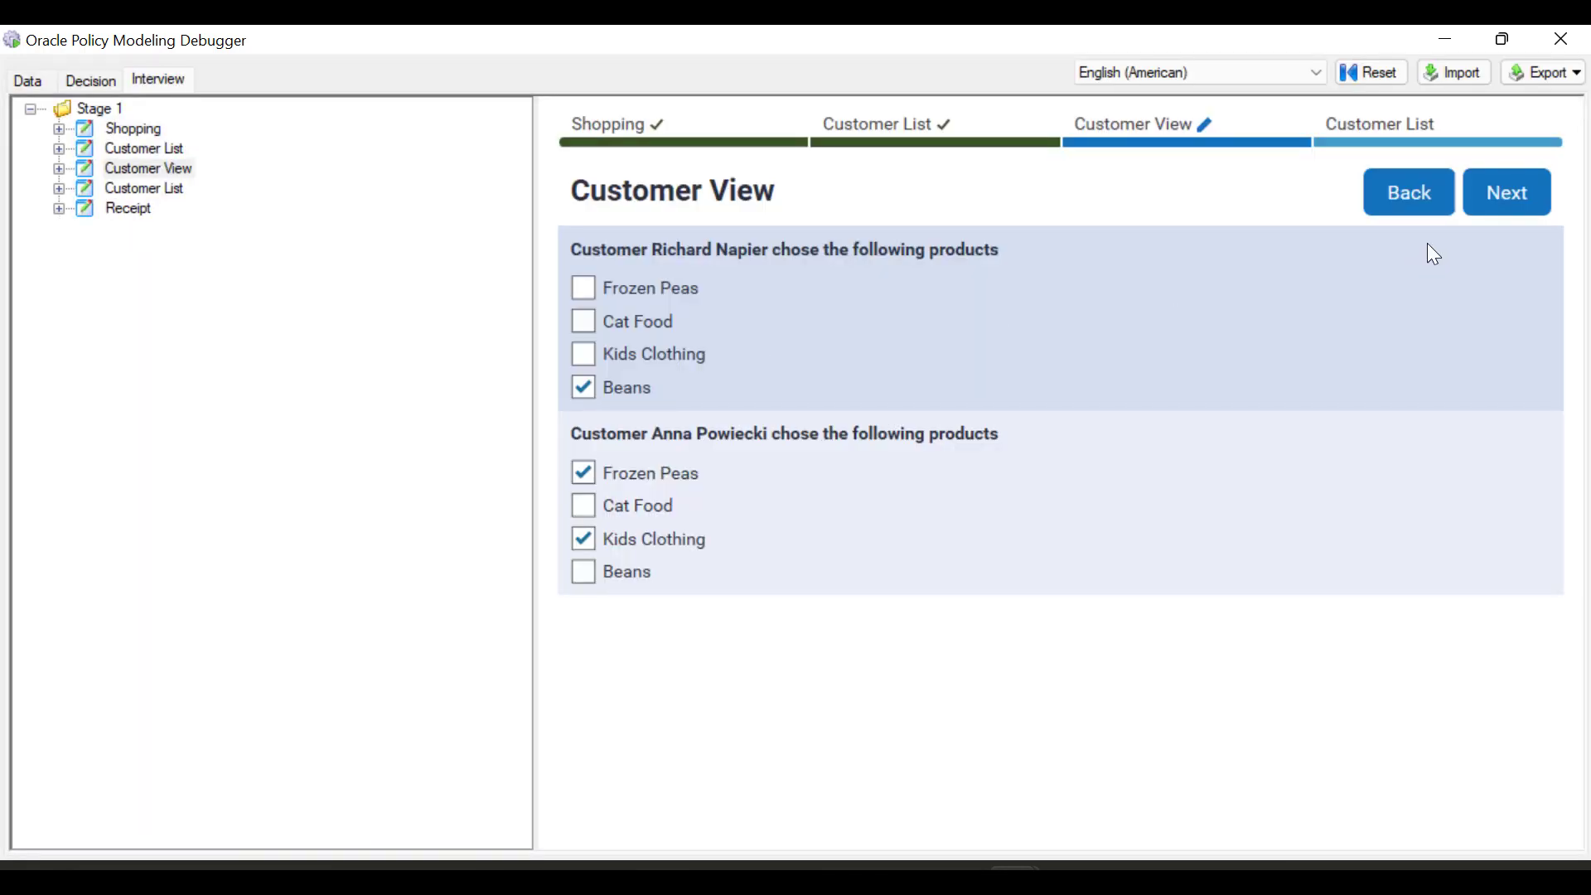
click(1506, 192)
Check the first customer's own-brand Beans attribute in the session data, and switch to Word to examine the InstanceCount rule
click(18, 83)
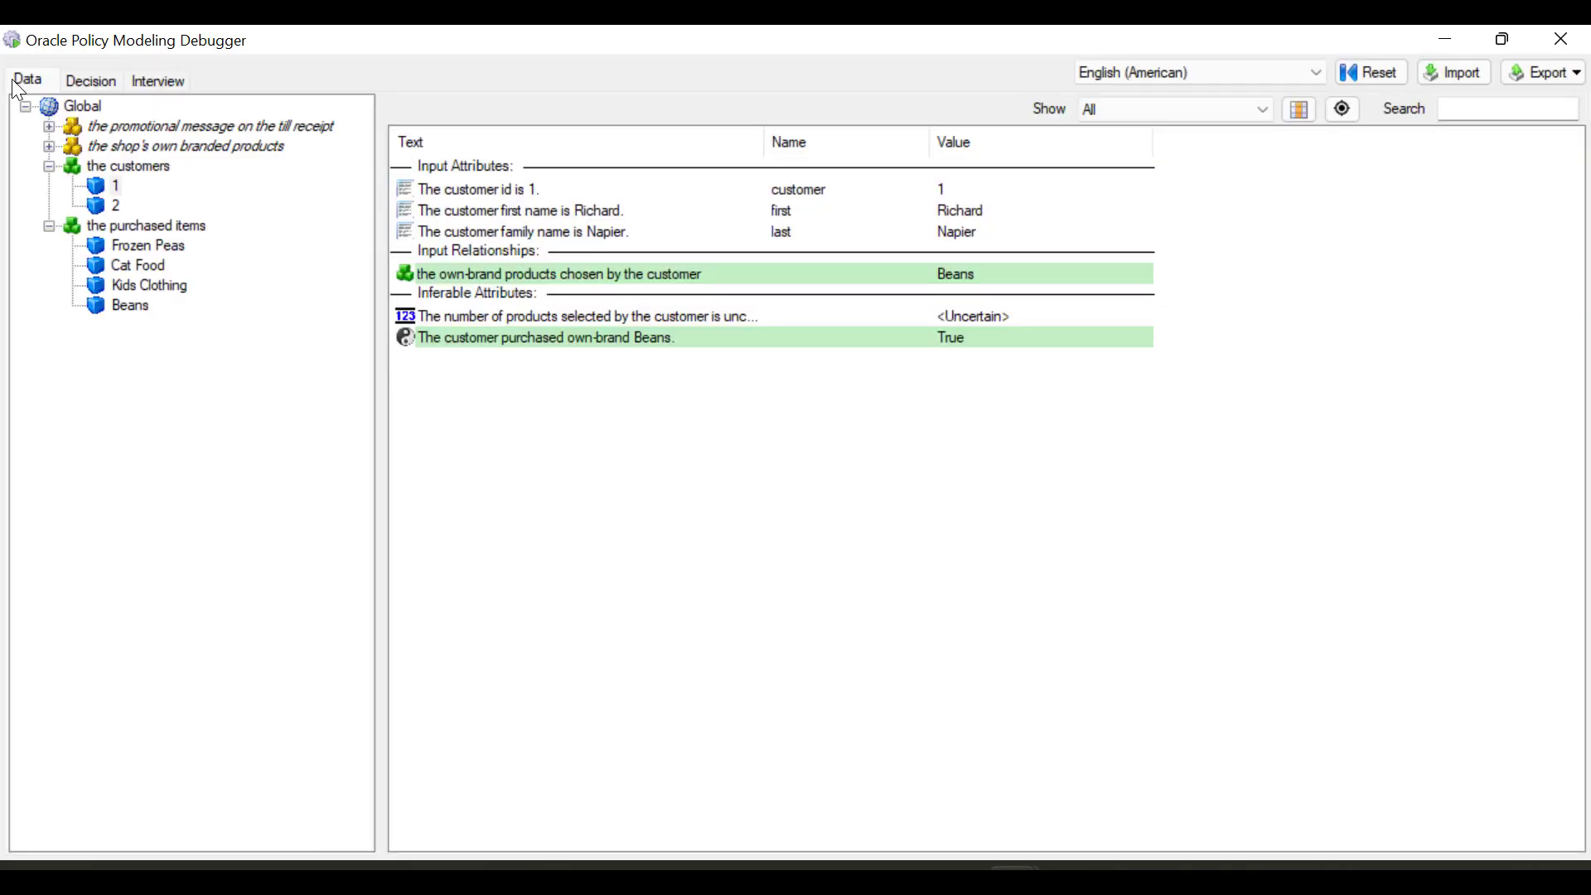
click(115, 187)
click(1068, 872)
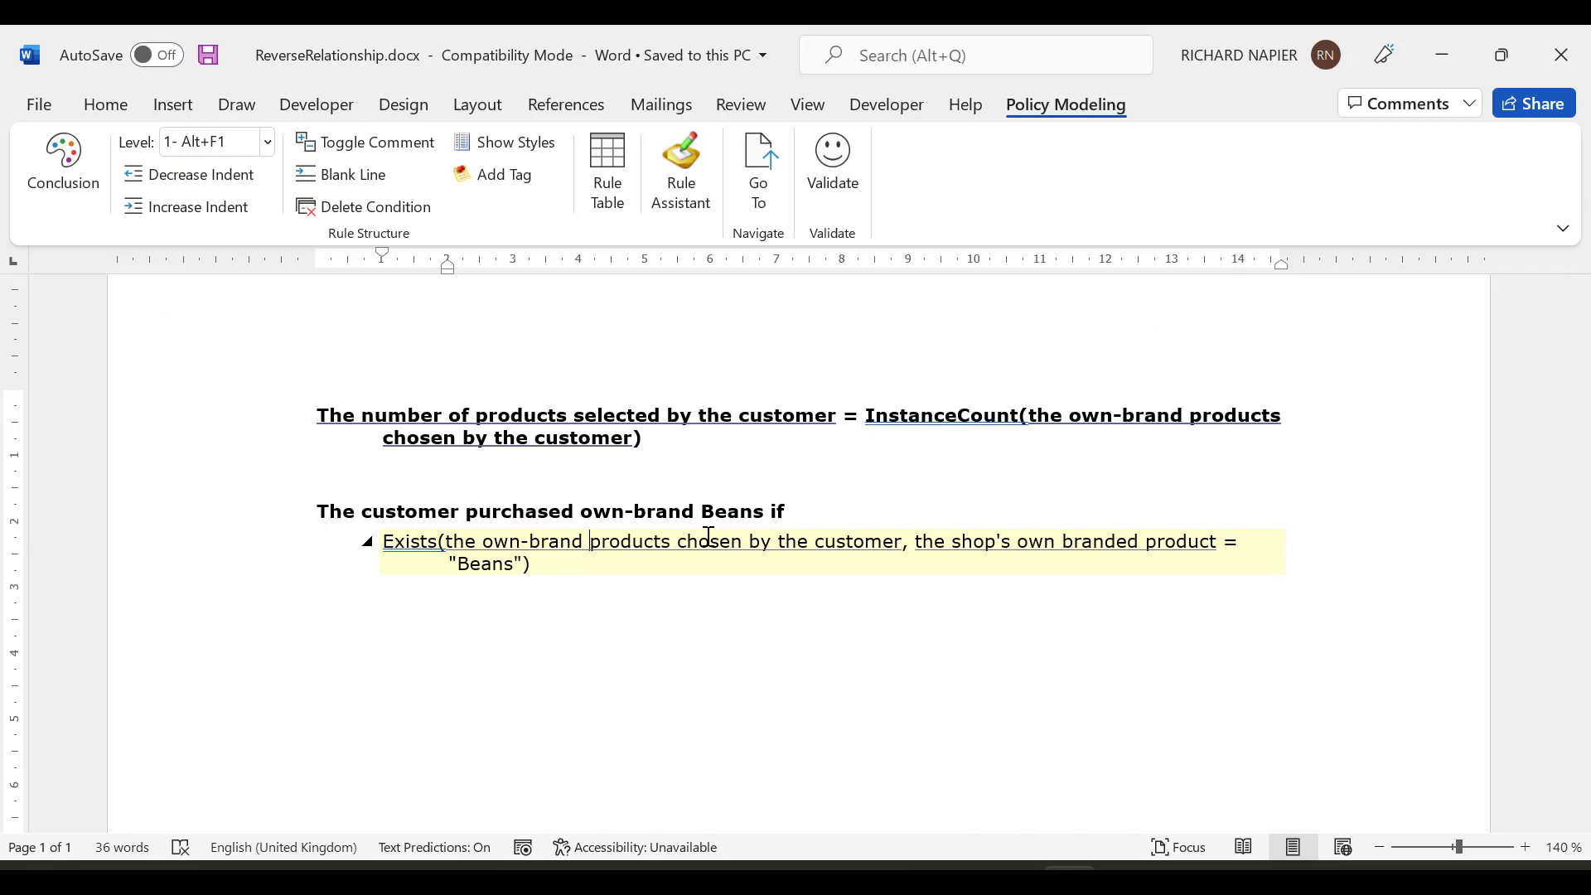
click(1082, 425)
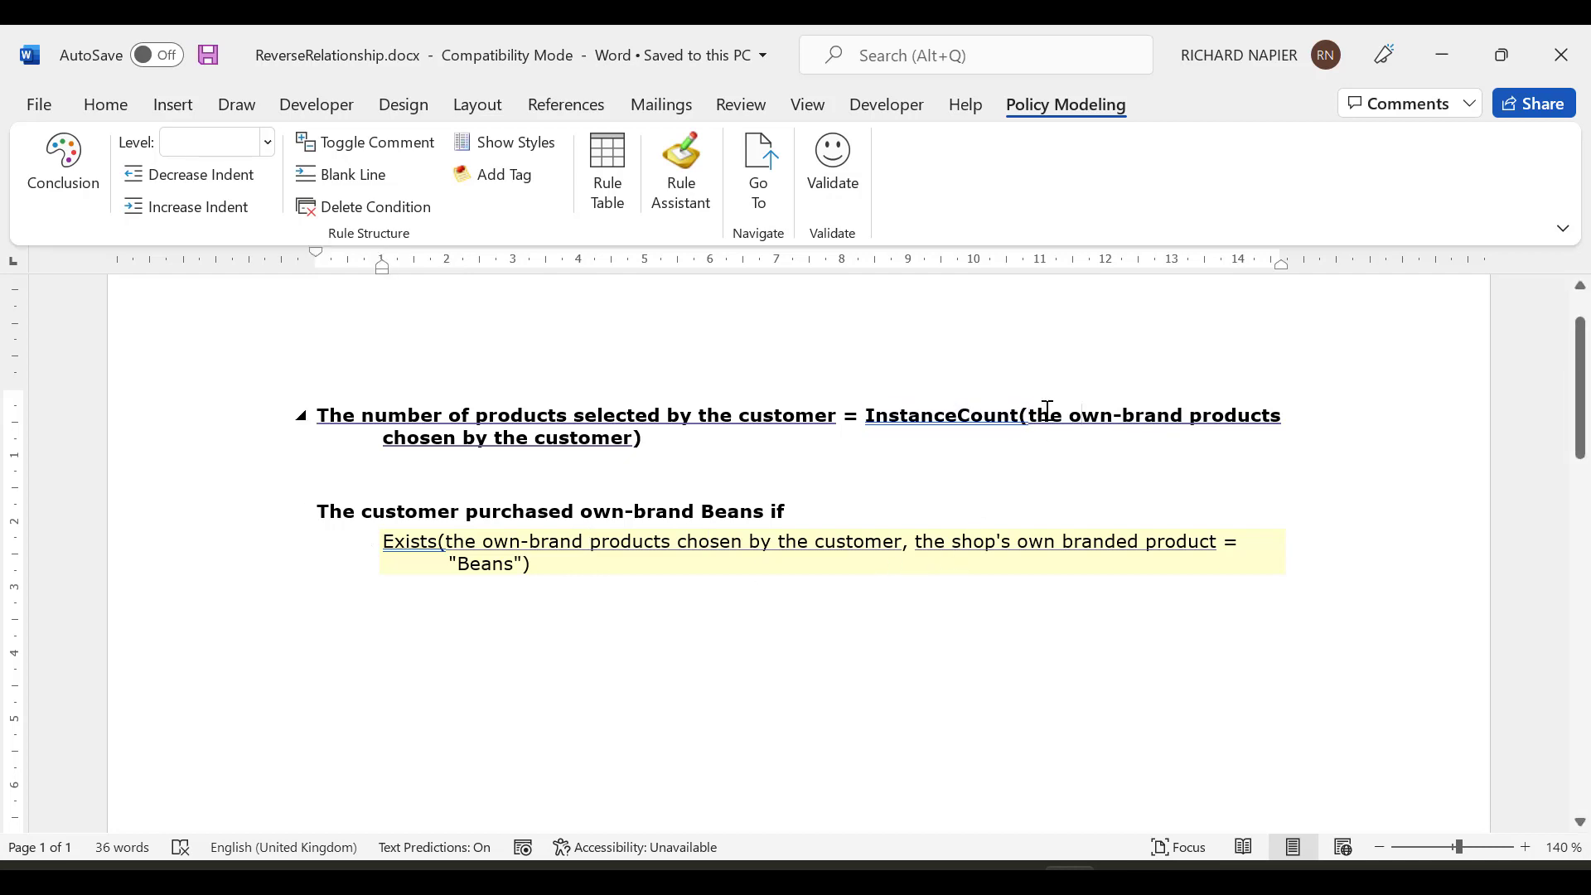